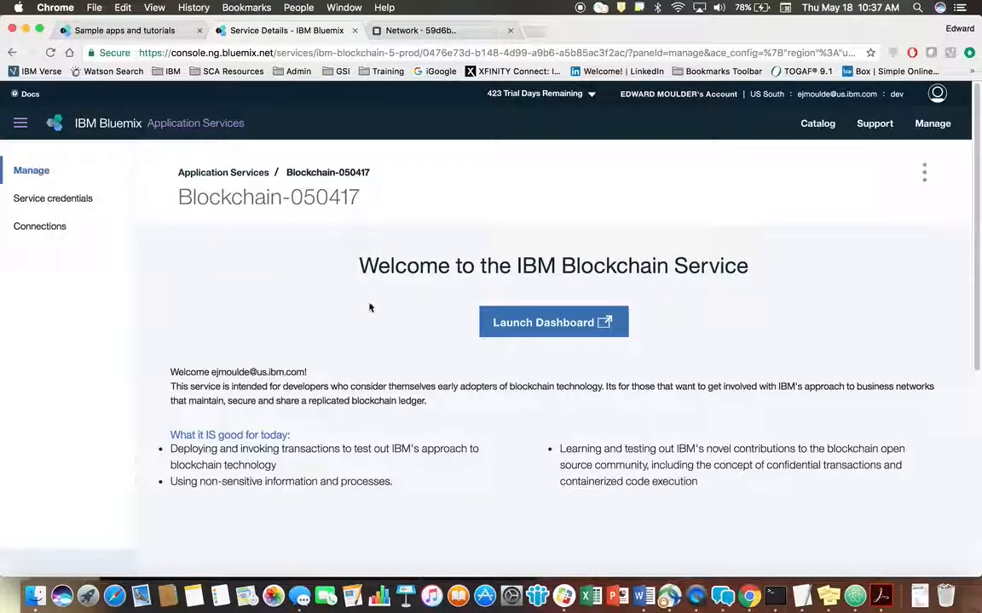
# Review the peers on the blockchain Network page, and expand the Network's Enroll IDs list on the APIs page.
pyautogui.click(429, 32)
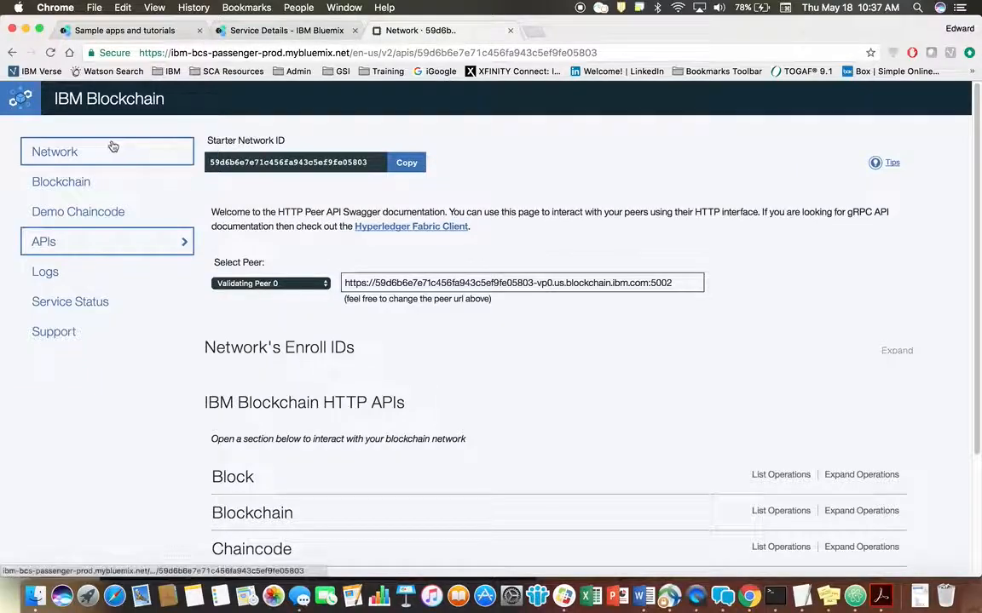
pyautogui.click(99, 151)
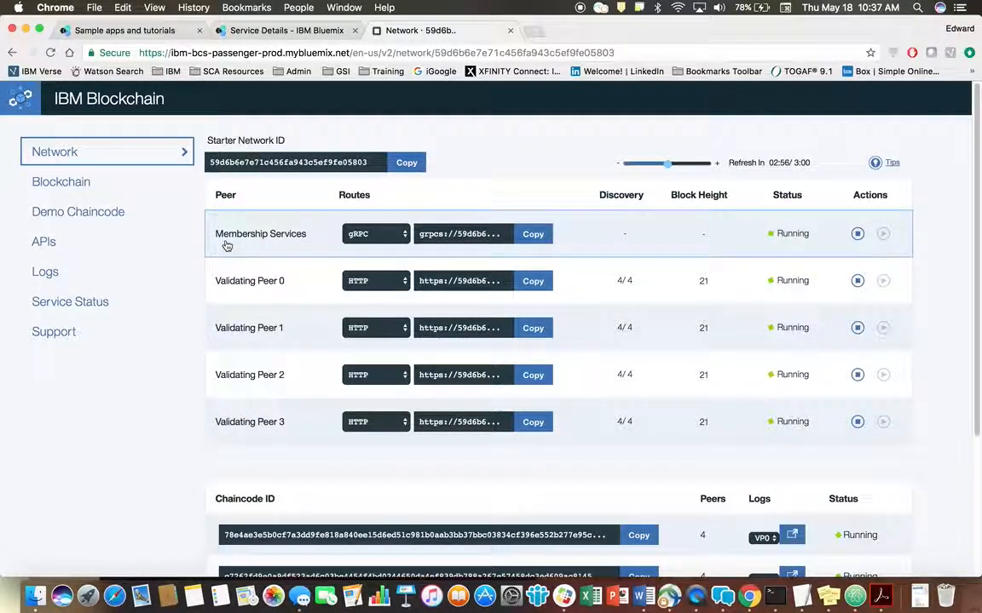
pyautogui.click(44, 242)
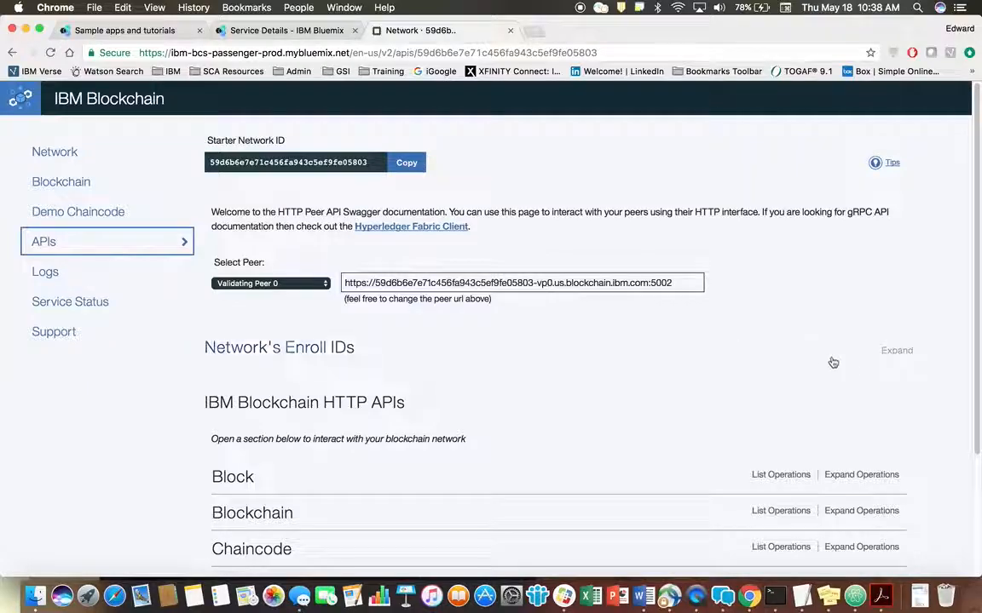
pyautogui.click(894, 351)
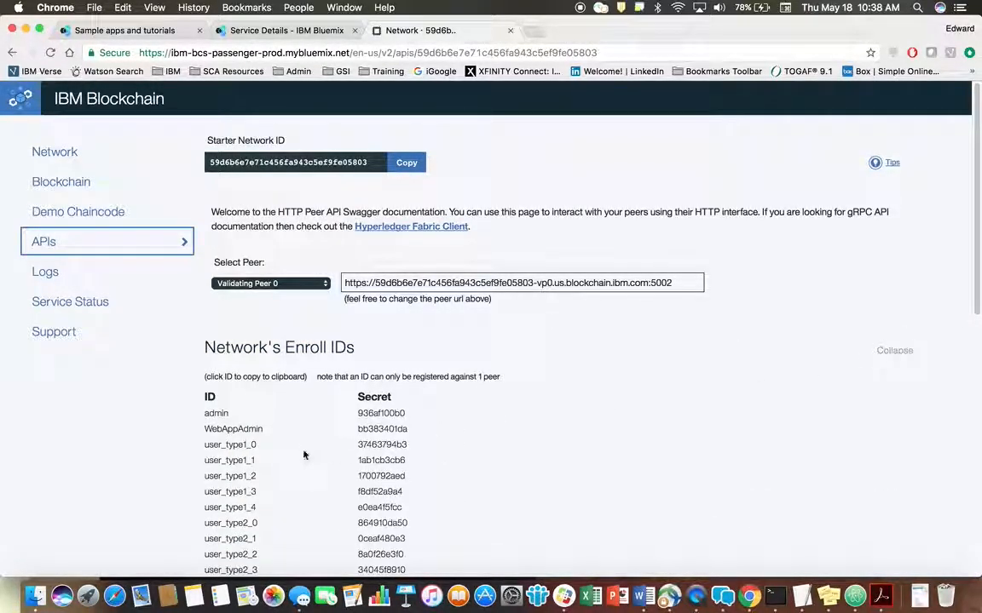
# Copy the user_type1_0 ID and its secret into a TextEdit note, separated by a space, and minimize the note.
pyautogui.moveTo(193, 442); pyautogui.dragTo(412, 444)
pyautogui.press('super+c')
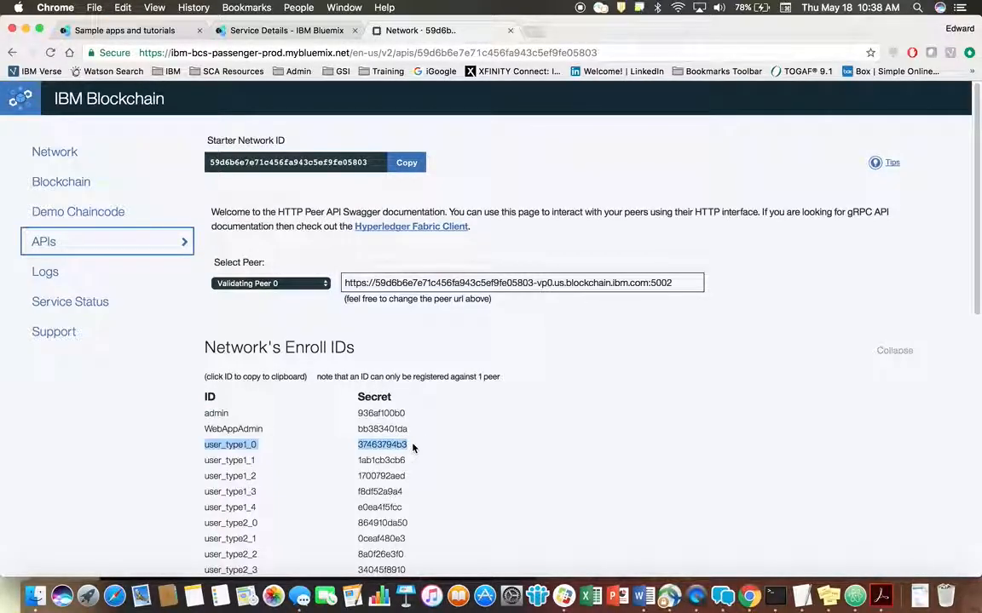
pyautogui.click(801, 598)
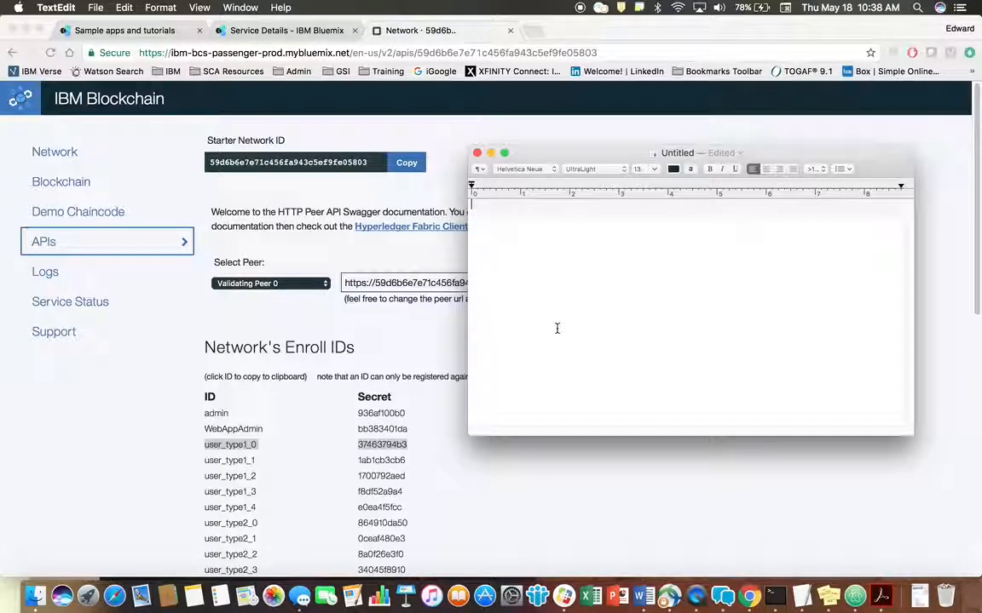
pyautogui.press('super+v')
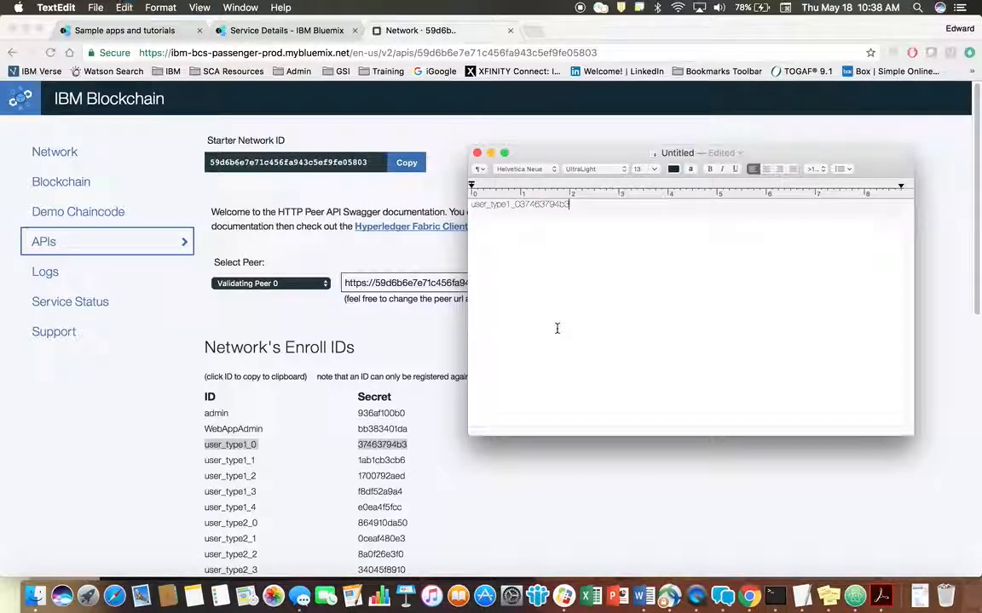
pyautogui.click(522, 204)
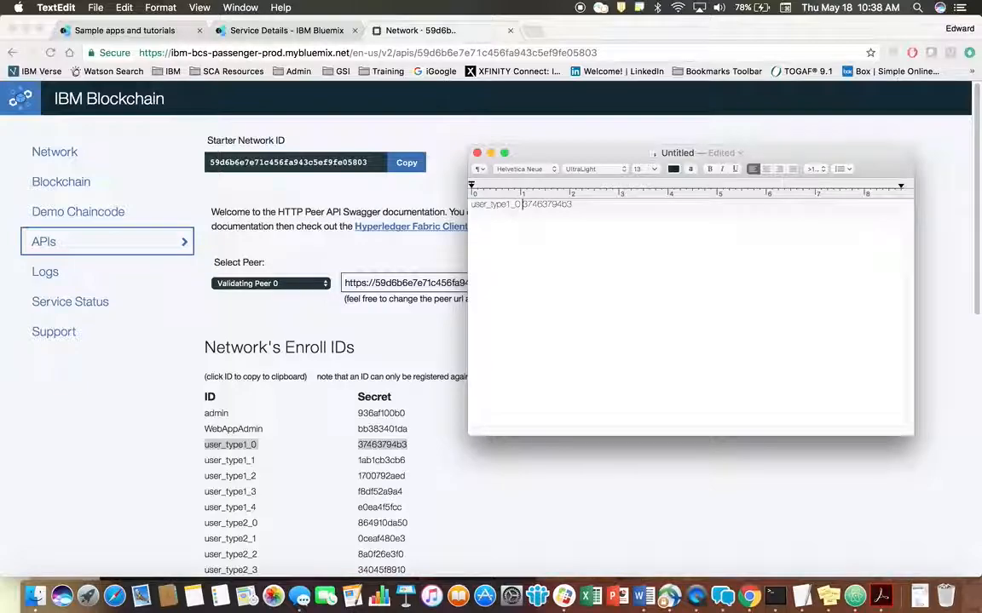
pyautogui.click(491, 154)
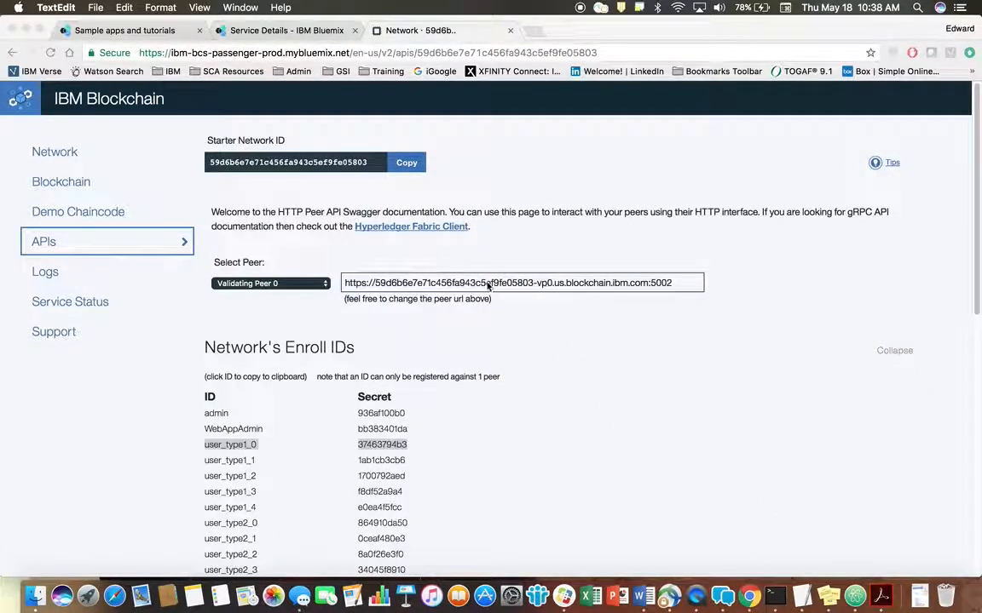
# Collapse the Network's Enroll IDs list and expand the Registrar API operations to reach the POST /registrar parameters.
pyautogui.click(895, 352)
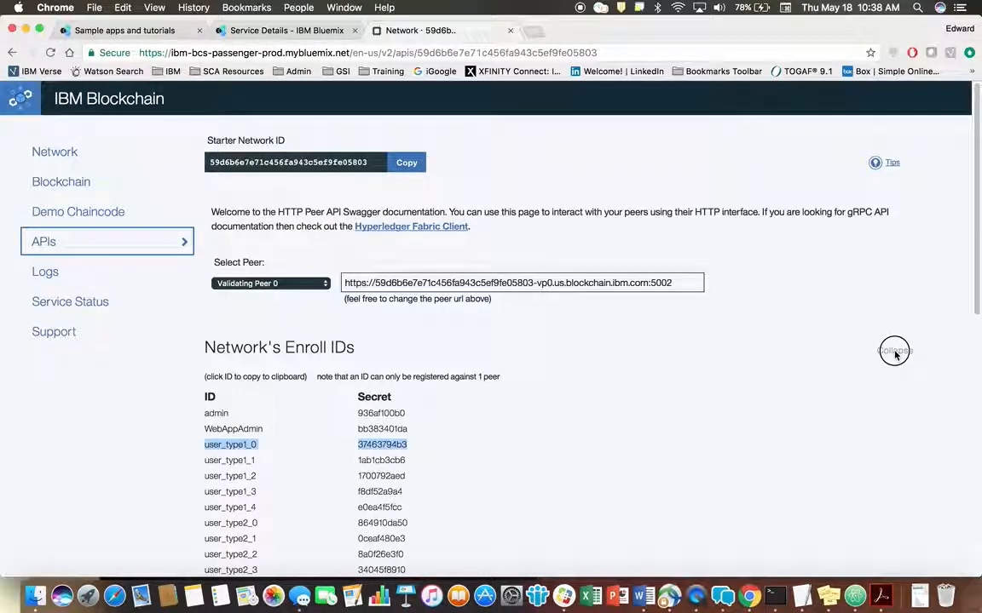
pyautogui.click(895, 352)
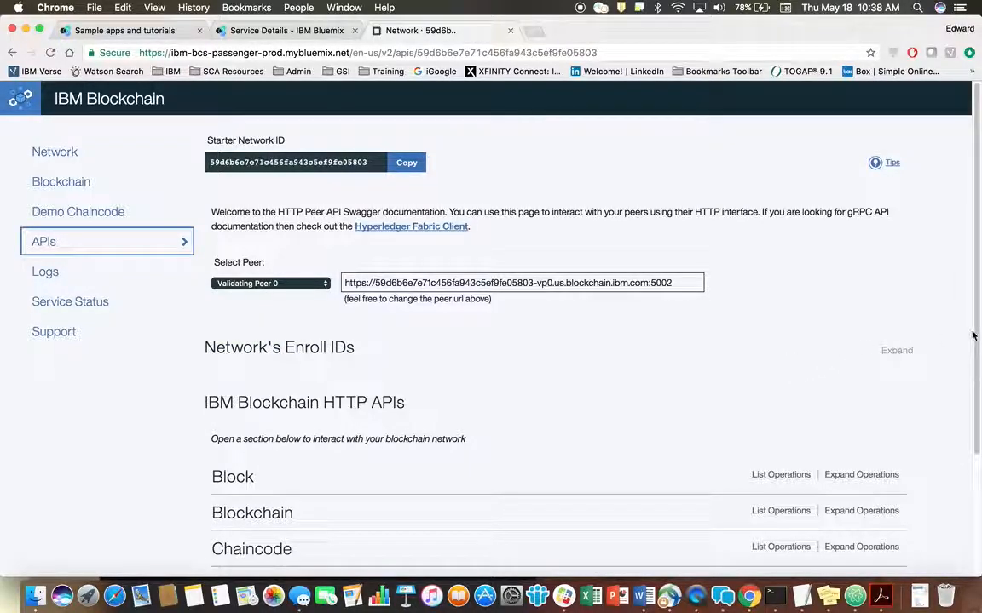
pyautogui.scroll(-5, 594, 426)
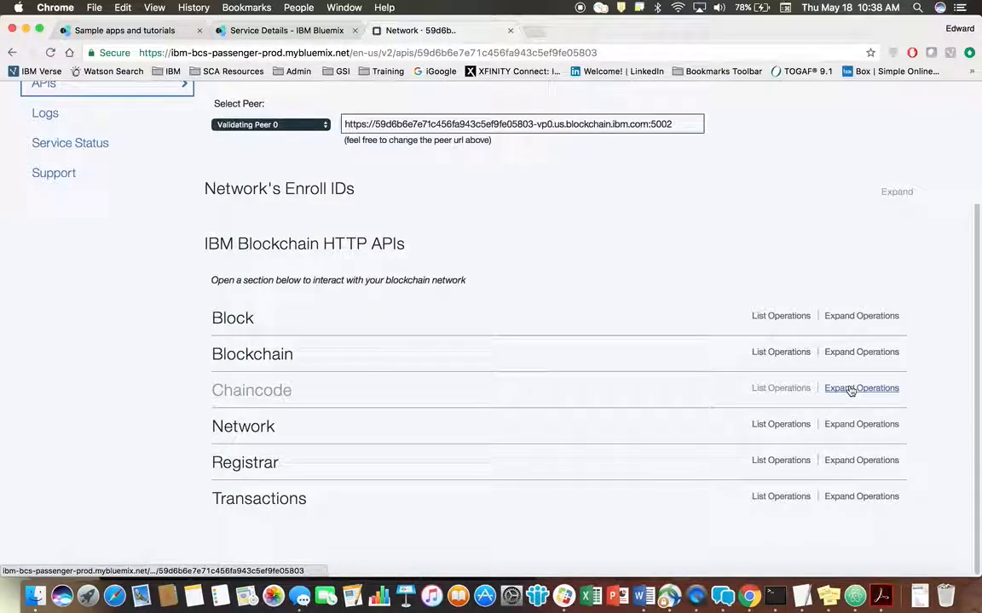
pyautogui.click(858, 461)
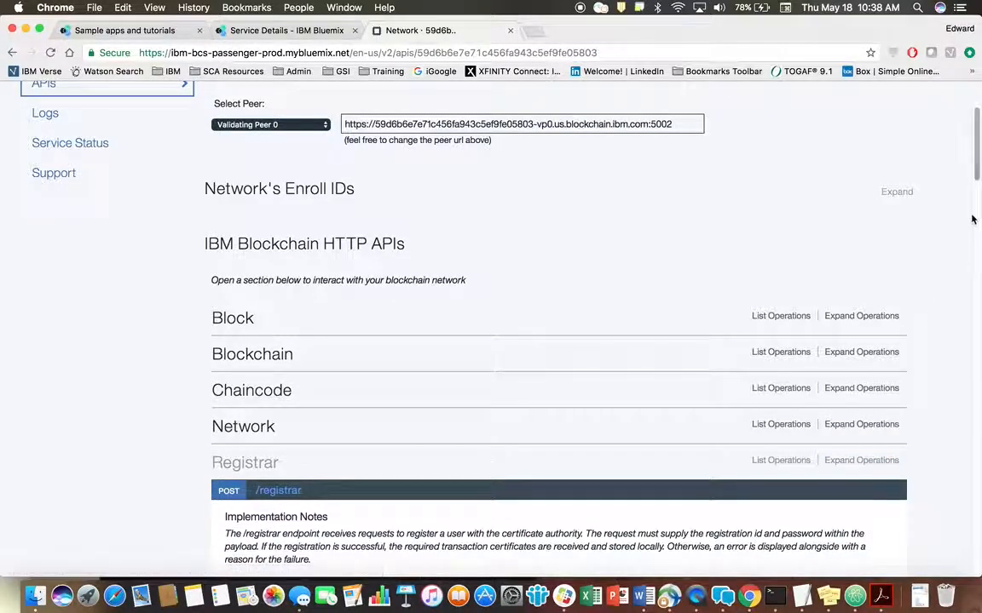
pyautogui.scroll(-5, 973, 219)
pyautogui.scroll(-4, 978, 213)
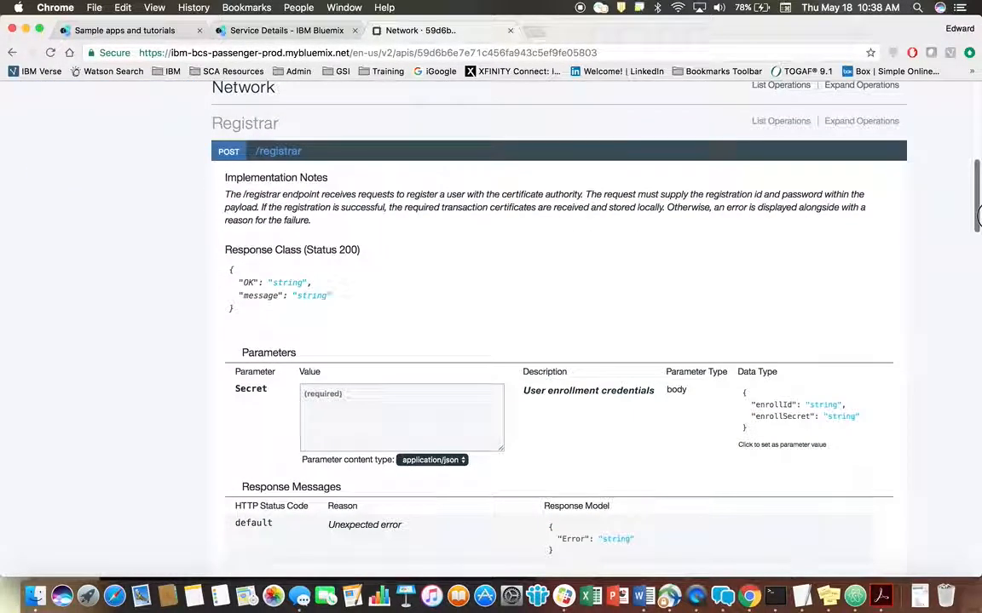
pyautogui.scroll(-1, 979, 222)
pyautogui.scroll(1, 978, 222)
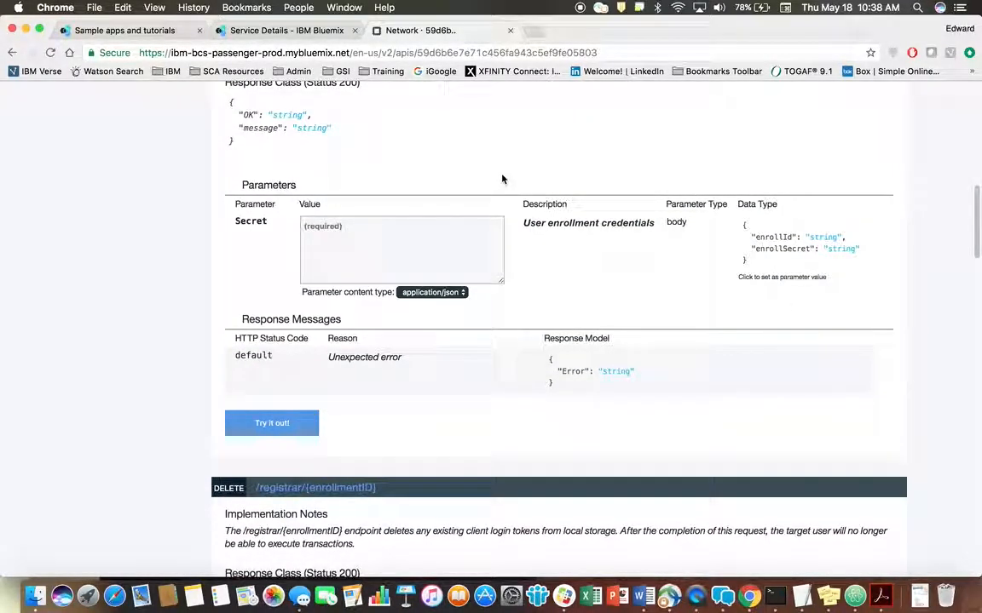
# Fill the registrar Secret parameter with the JSON template and replace its enrollId with user_type1_0 from the note.
pyautogui.click(788, 248)
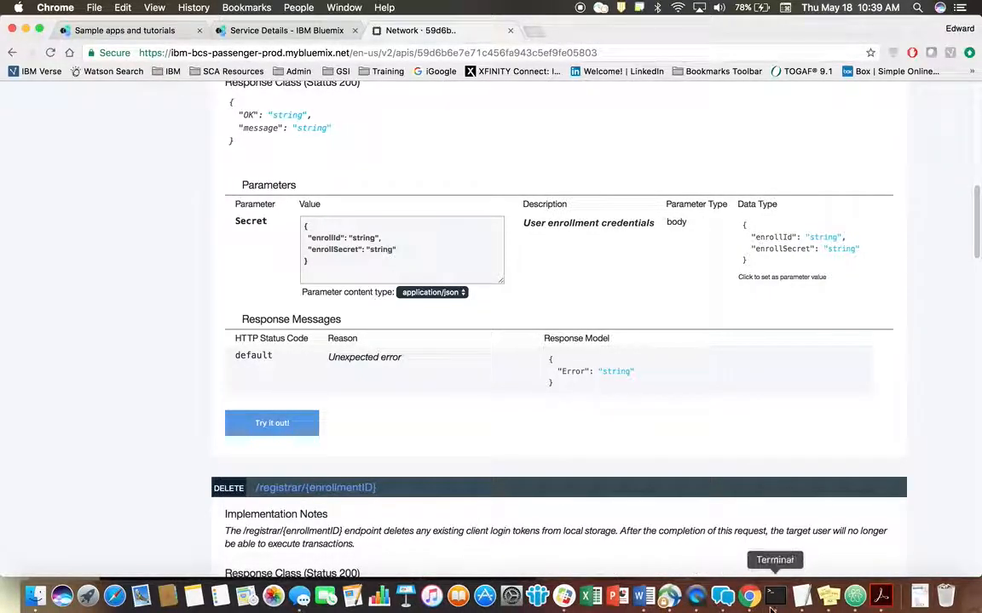
pyautogui.click(801, 596)
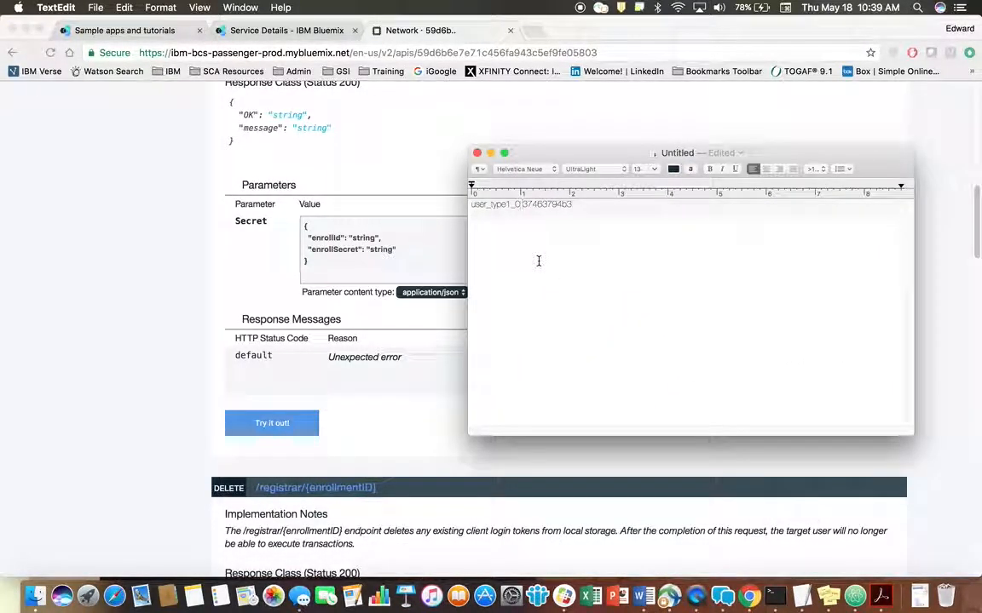
pyautogui.doubleClick(494, 203)
pyautogui.press('super+c')
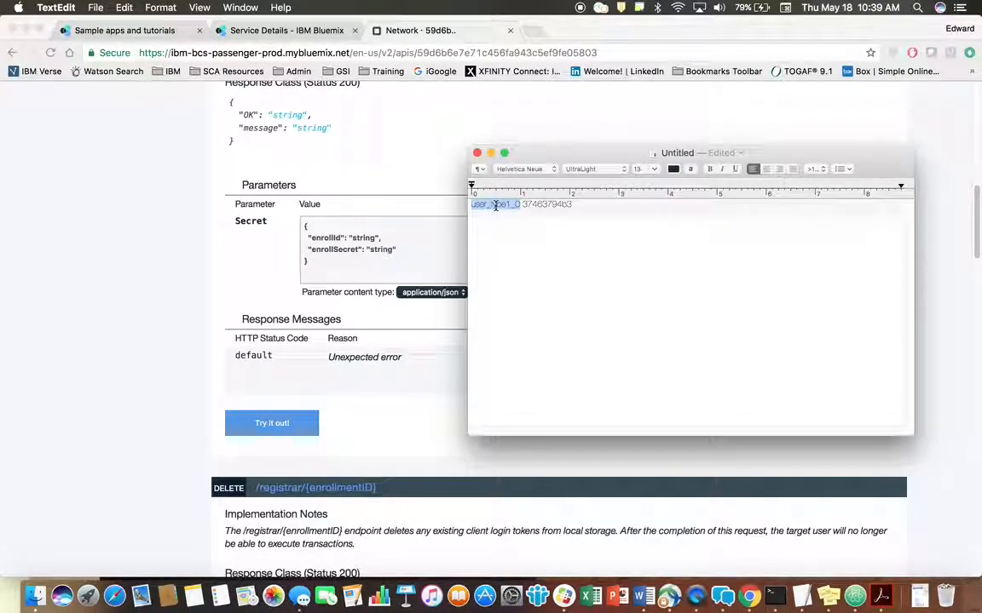
pyautogui.click(368, 238)
pyautogui.doubleClick(366, 237)
pyautogui.press('super+v')
# Paste the noted user secret as the enrollSecret value, and submit the POST /registrar request to check its response.
pyautogui.press('super+Tab')
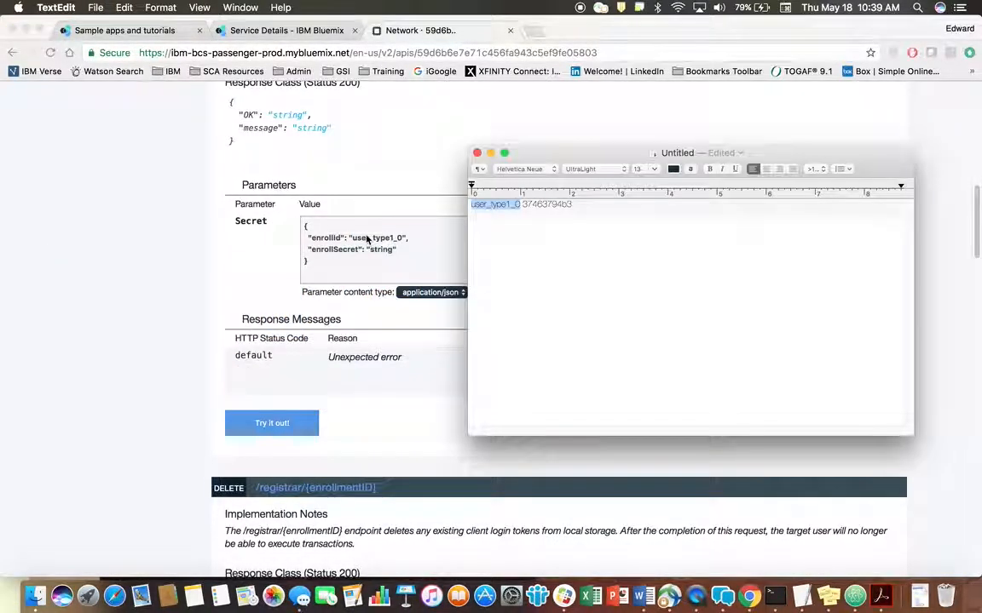
pyautogui.doubleClick(548, 205)
pyautogui.press('super+c')
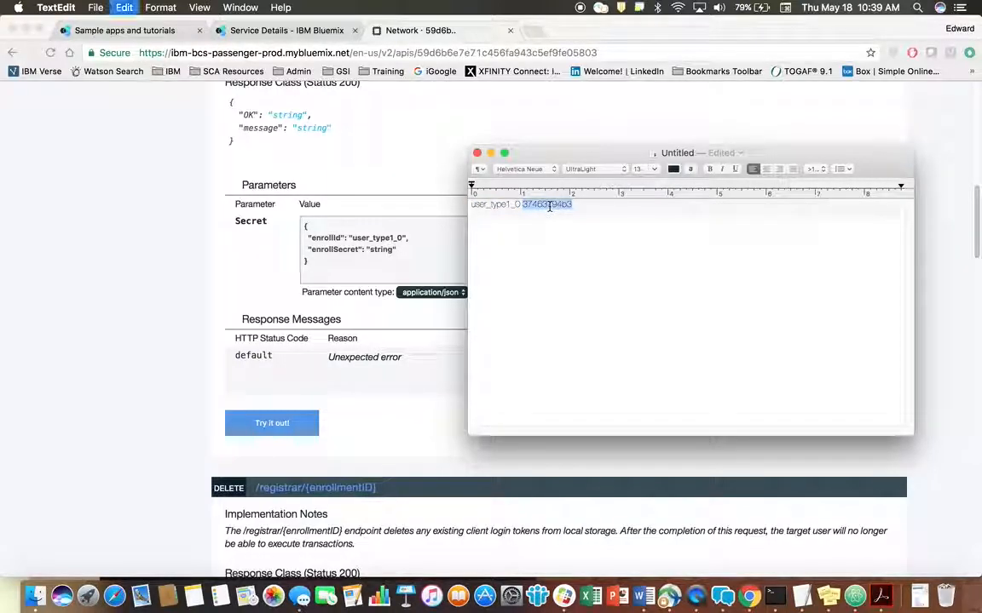
pyautogui.doubleClick(377, 250)
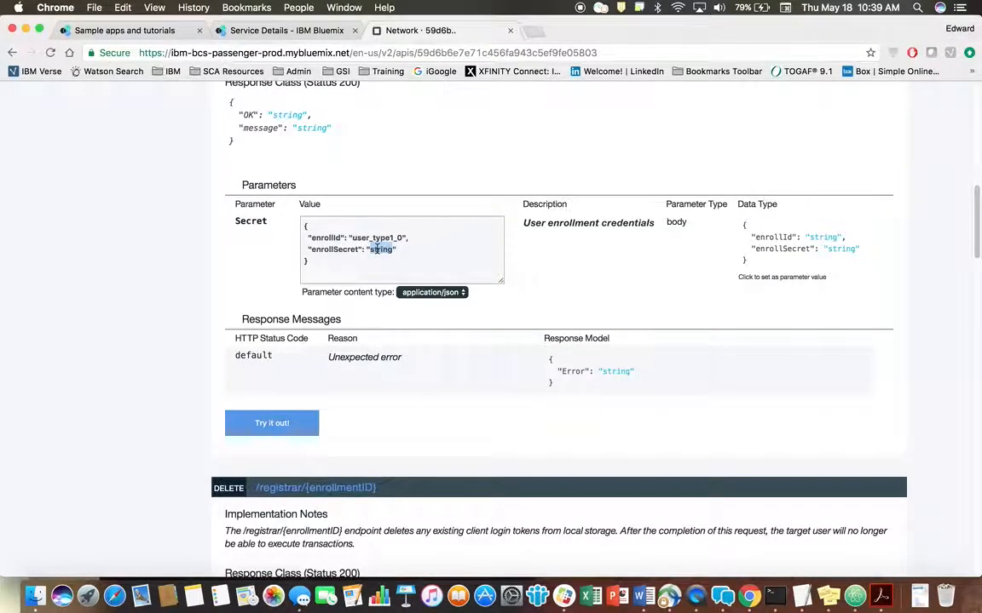
pyautogui.press('super+v')
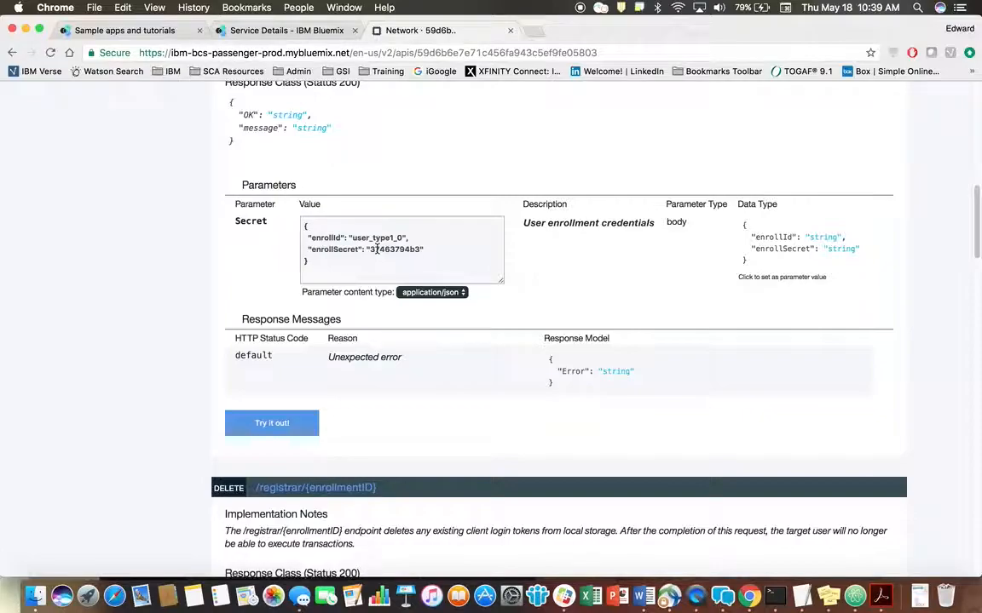
pyautogui.click(280, 425)
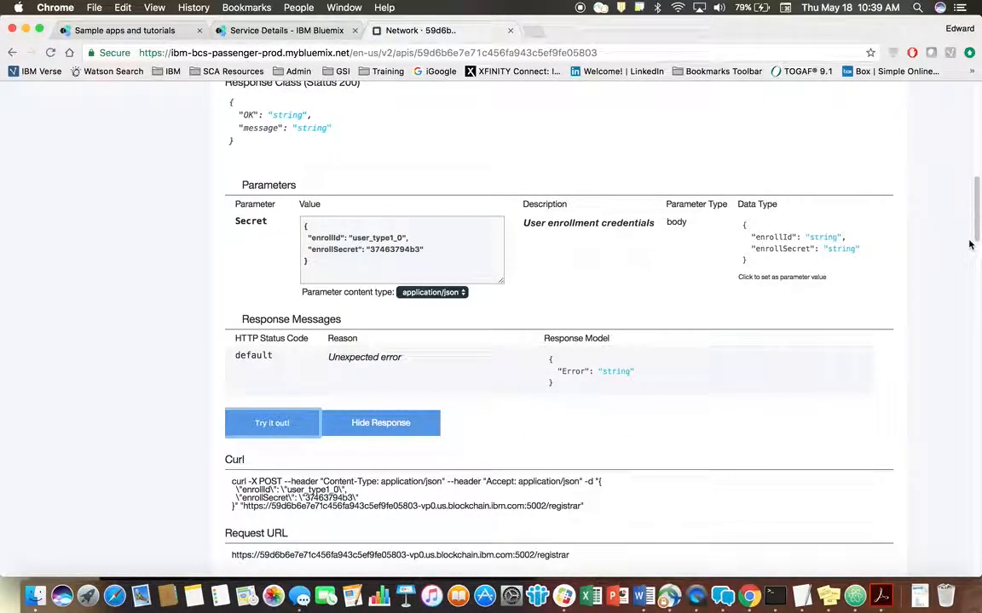
pyautogui.scroll(-5, 977, 253)
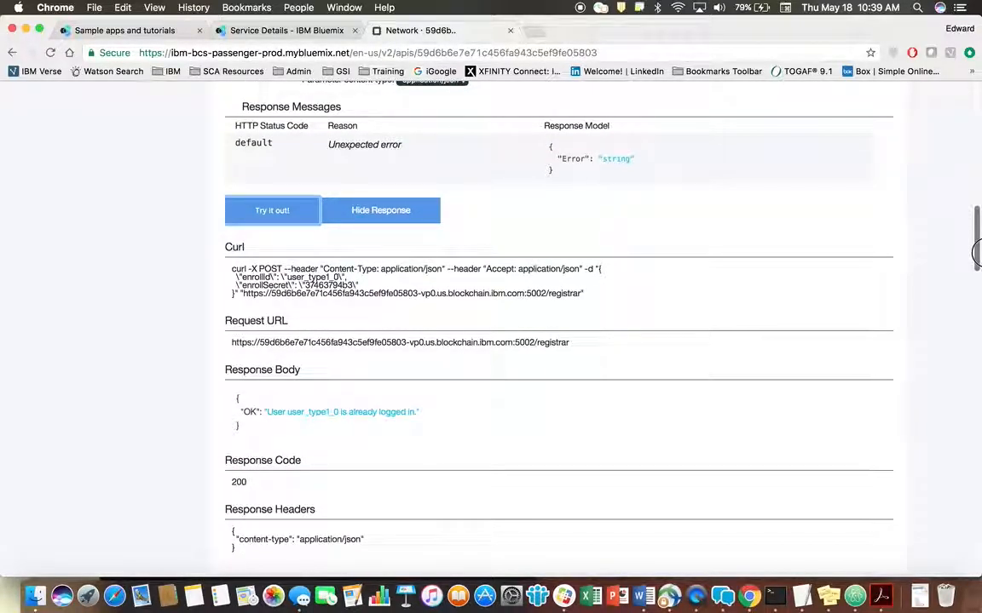
# Expand the Chaincode API operations to show the POST /chaincode request.
pyautogui.scroll(10, 978, 253)
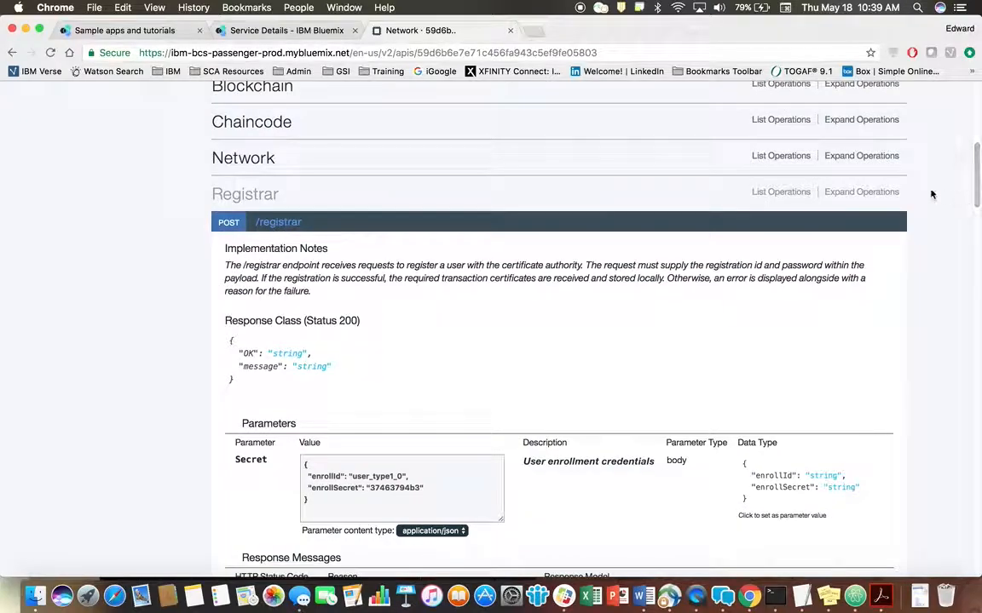
pyautogui.click(862, 192)
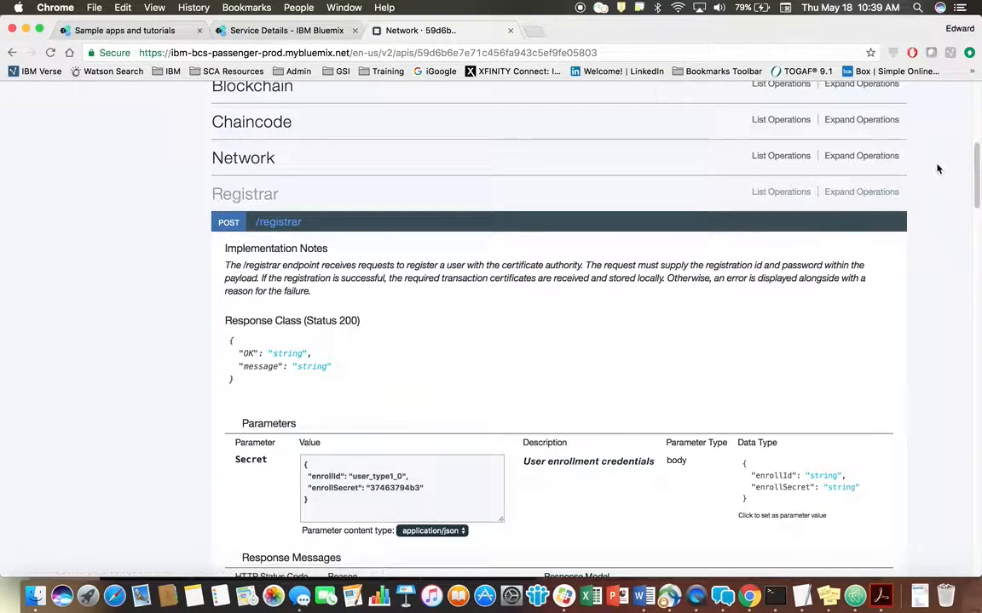
pyautogui.click(841, 123)
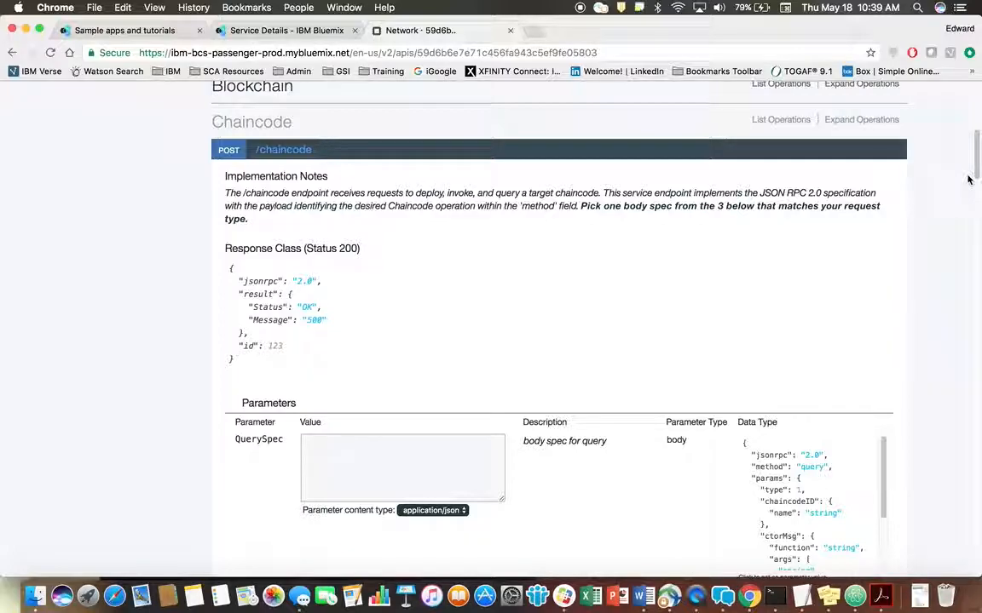
# Fill the DeploySpec field with the deploy JSON template and enlarge the field to make its contents readable.
pyautogui.moveTo(977, 162); pyautogui.dragTo(978, 210)
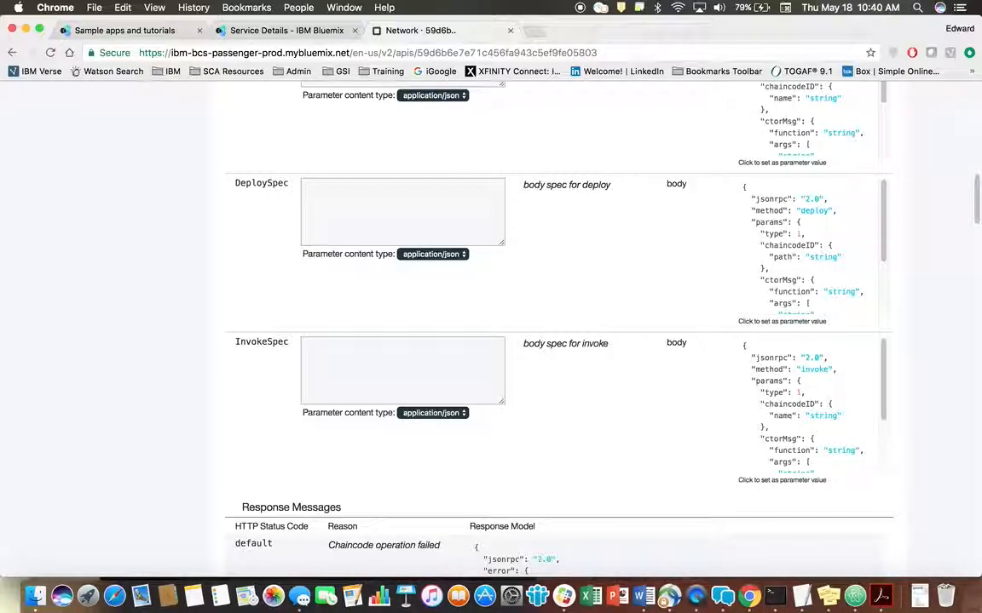
pyautogui.click(771, 273)
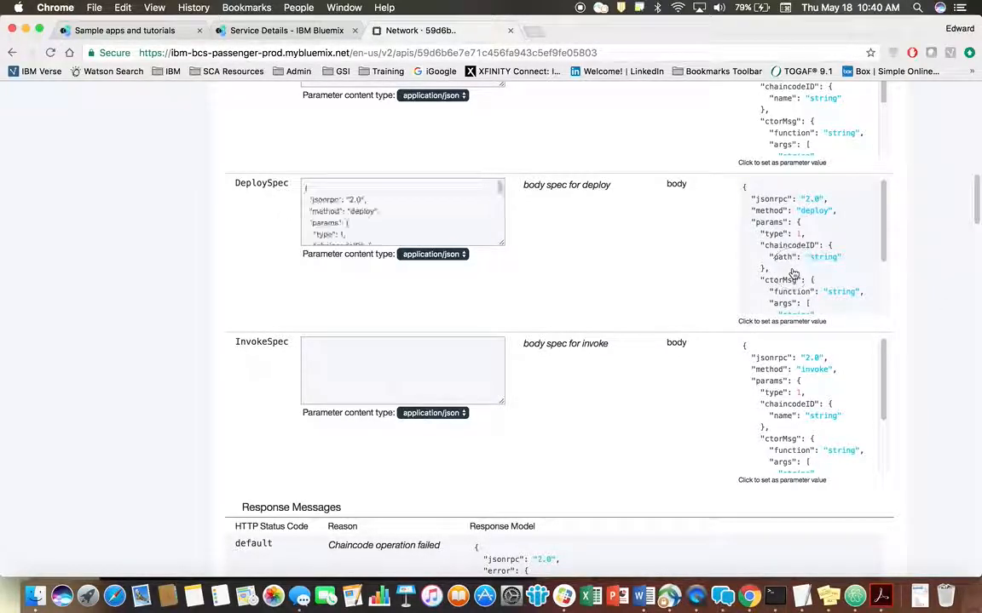
pyautogui.moveTo(501, 242); pyautogui.dragTo(809, 334)
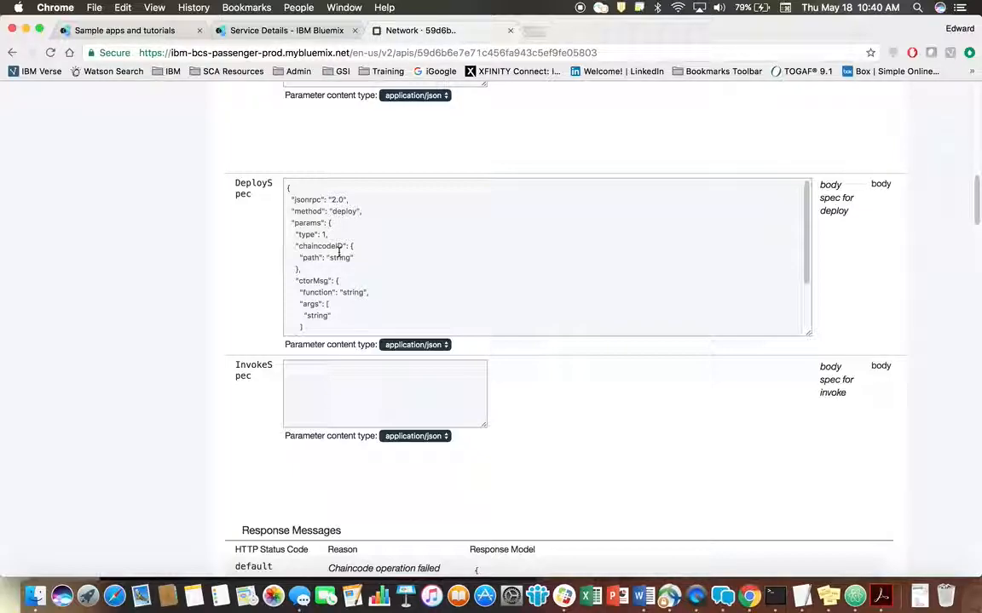
pyautogui.click(279, 31)
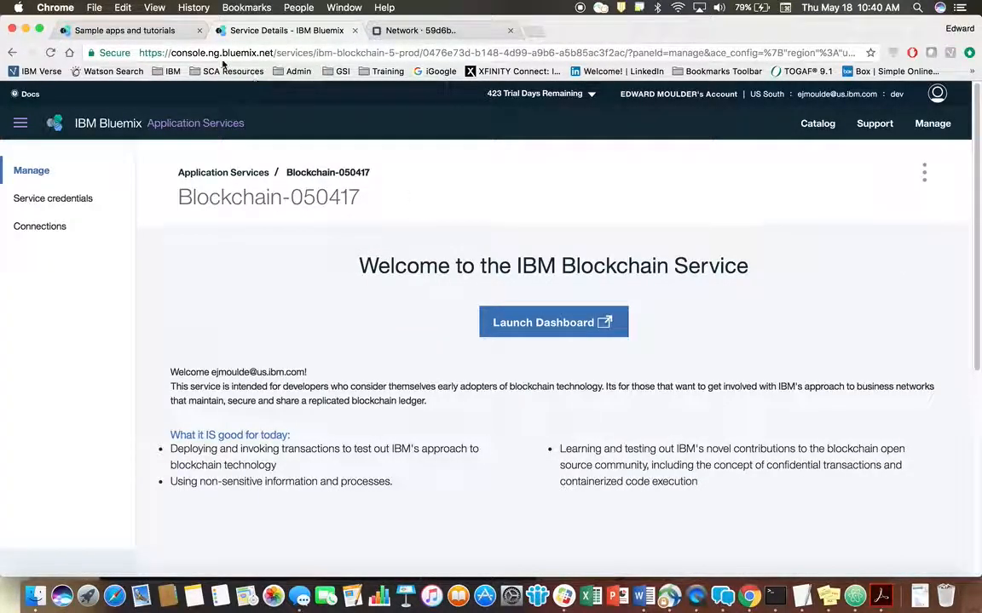
pyautogui.click(146, 32)
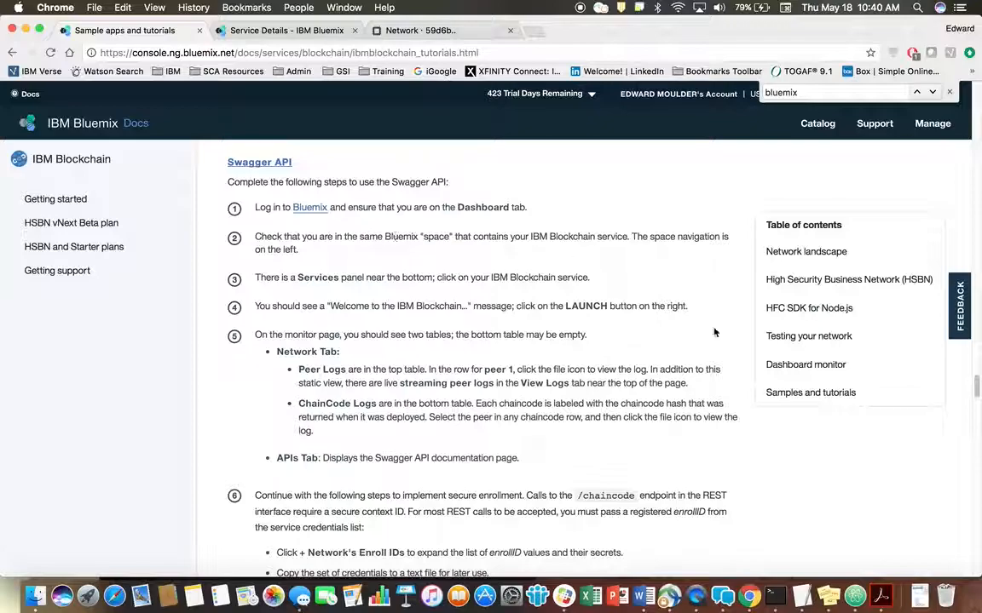
pyautogui.scroll(-10, 955, 379)
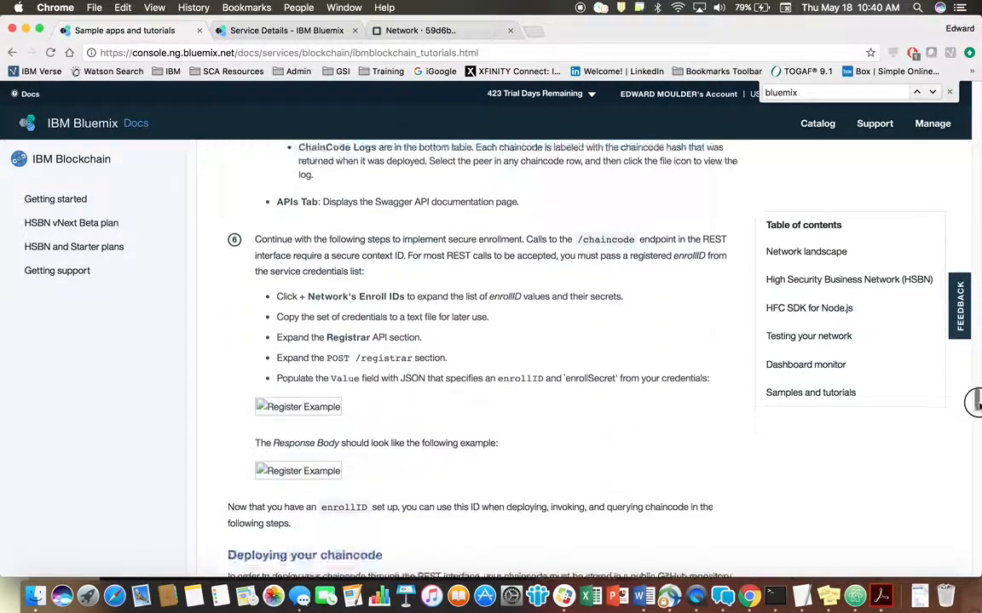
pyautogui.scroll(-5, 497, 358)
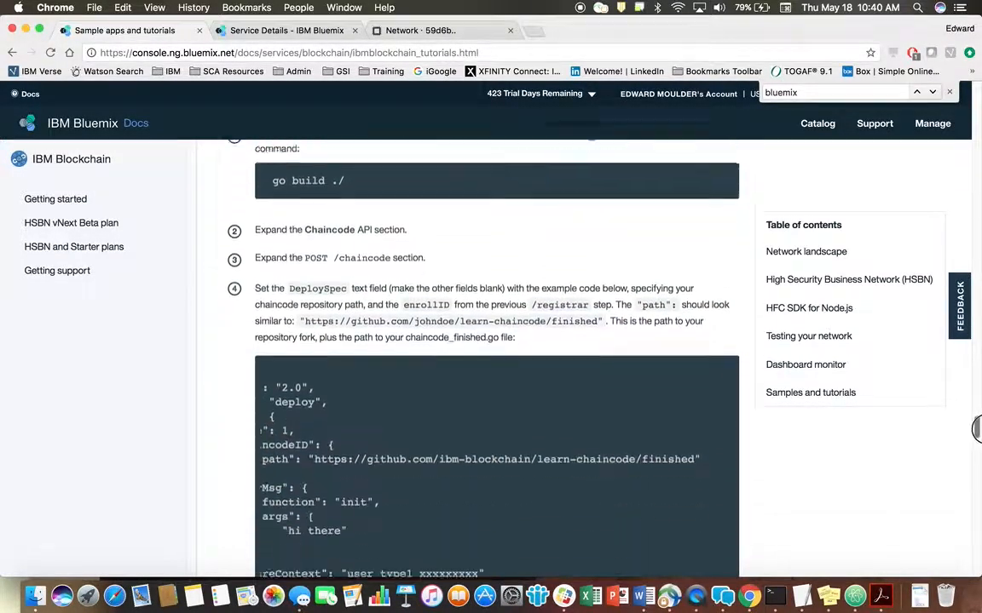
pyautogui.scroll(-1, 497, 358)
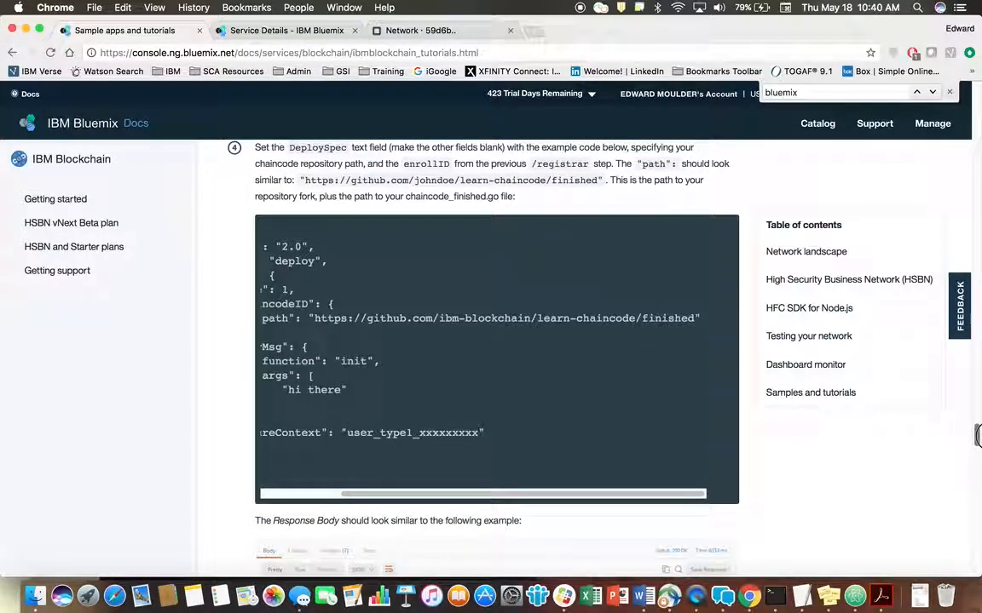
pyautogui.scroll(-2, 497, 358)
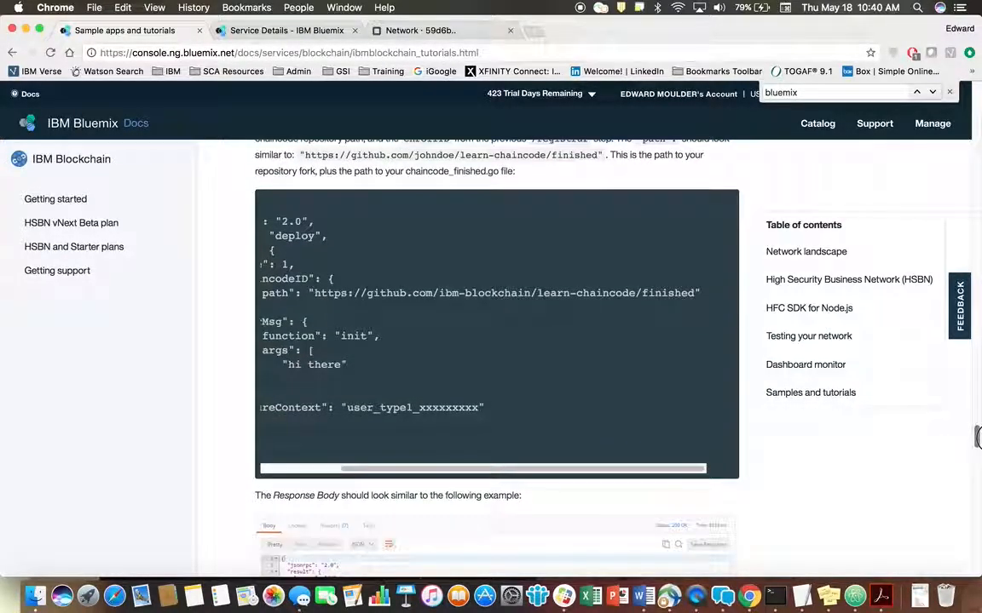
pyautogui.scroll(-1, 496, 358)
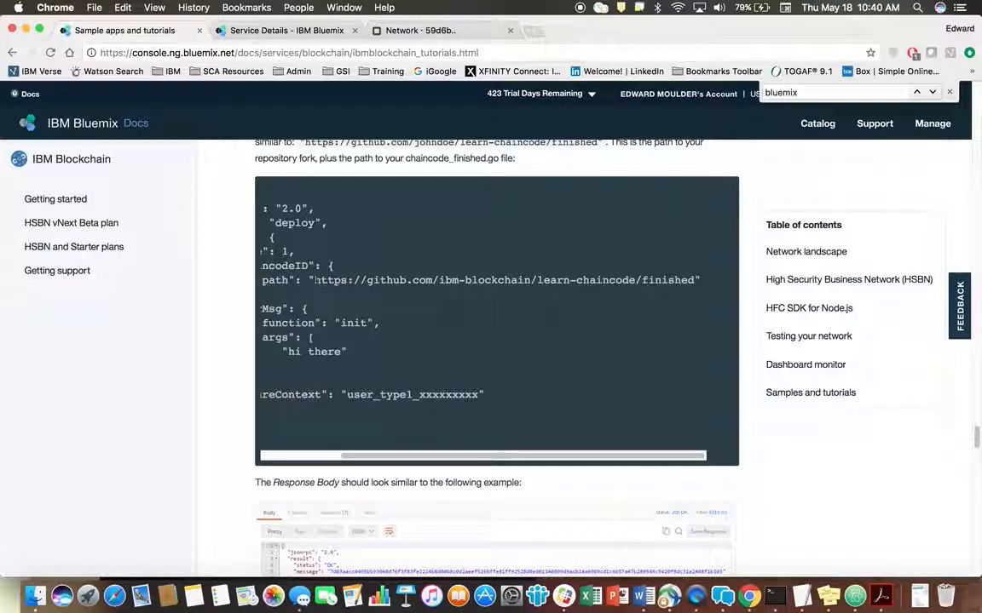
pyautogui.moveTo(313, 280); pyautogui.dragTo(693, 284)
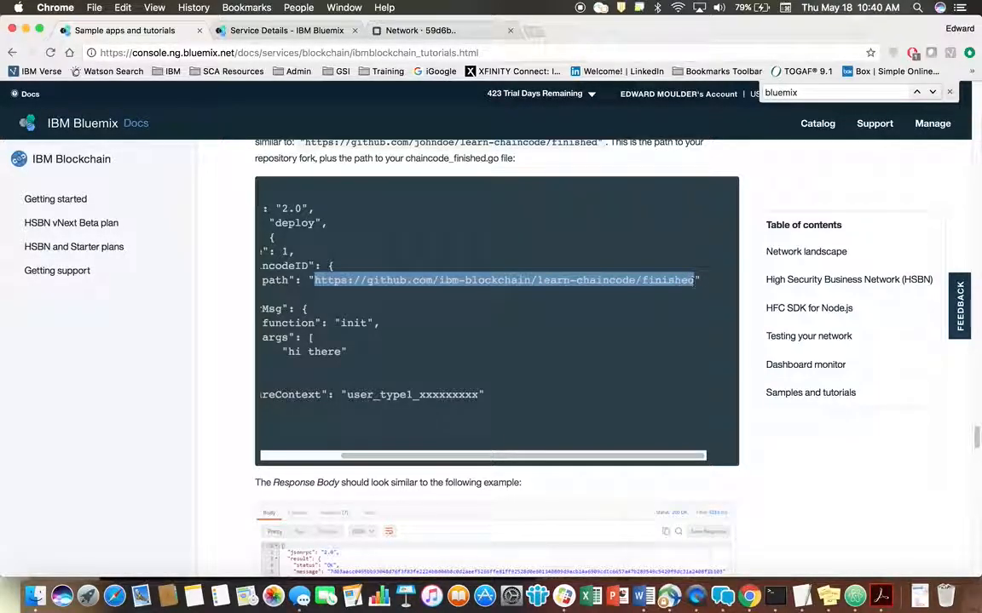
# Paste the example GitHub path as the DeploySpec function value and replace ibm-blockchain with the user's own GitHub account name.
pyautogui.click(401, 31)
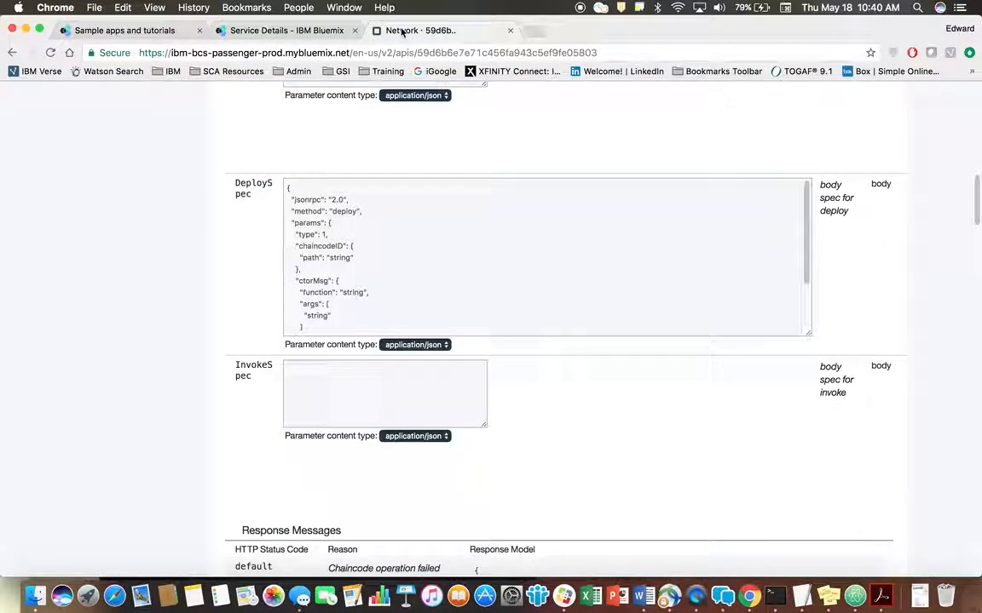
pyautogui.doubleClick(354, 292)
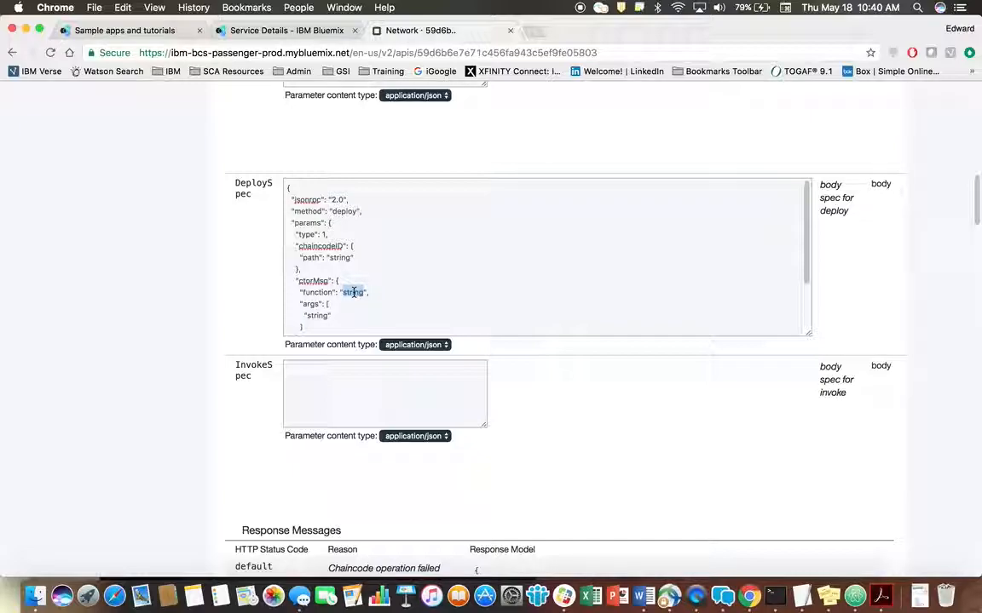
pyautogui.write('https://github.com/ibm-blockchain/learn-chaincode/finished')
pyautogui.doubleClick(441, 292)
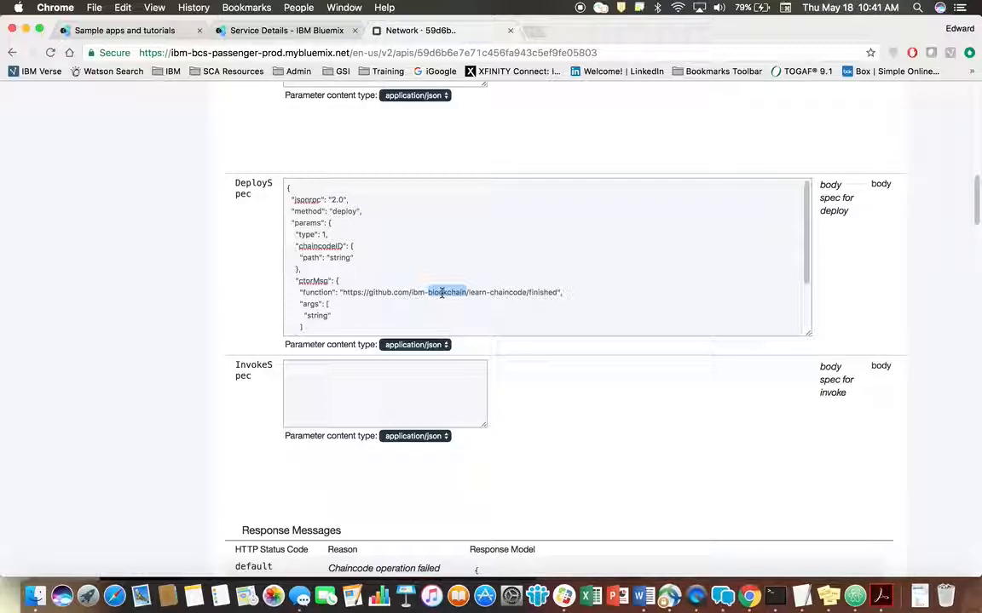
pyautogui.press('BackSpace')
pyautogui.press('BackSpace')
pyautogui.press('BackSpace')
pyautogui.press('BackSpace')
pyautogui.press('BackSpace')
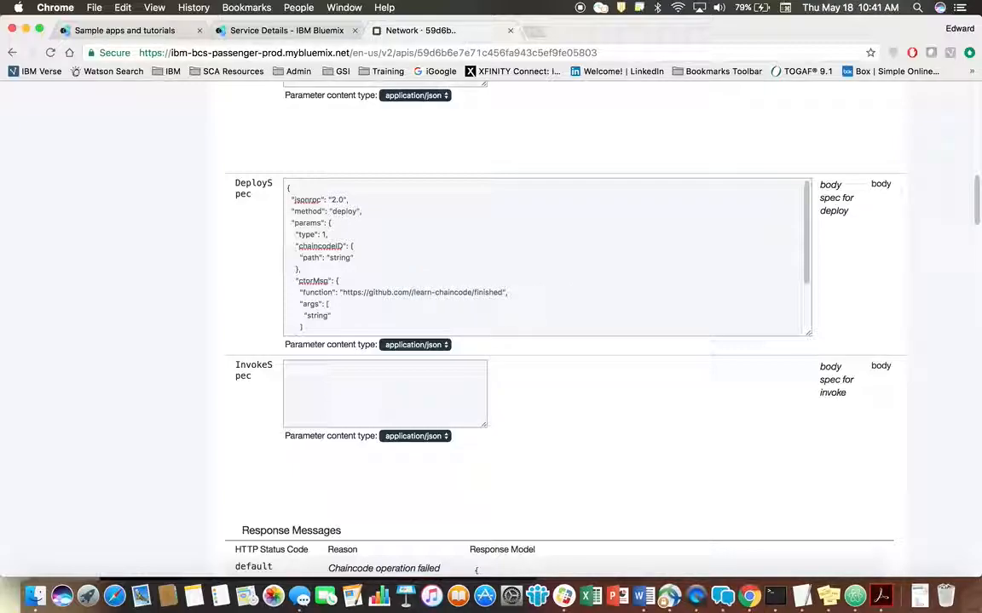
pyautogui.write('emould')
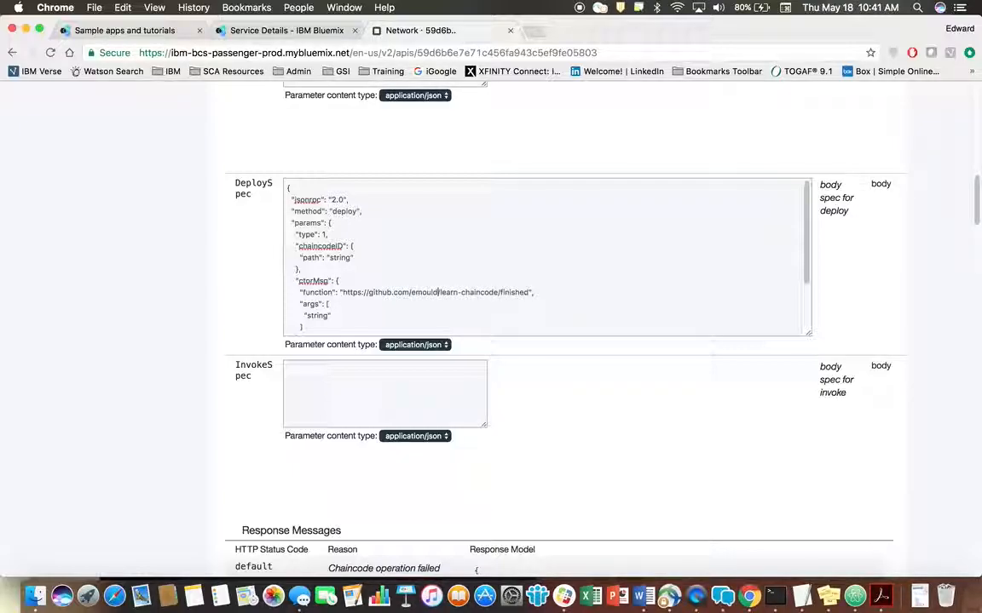
pyautogui.write('er')
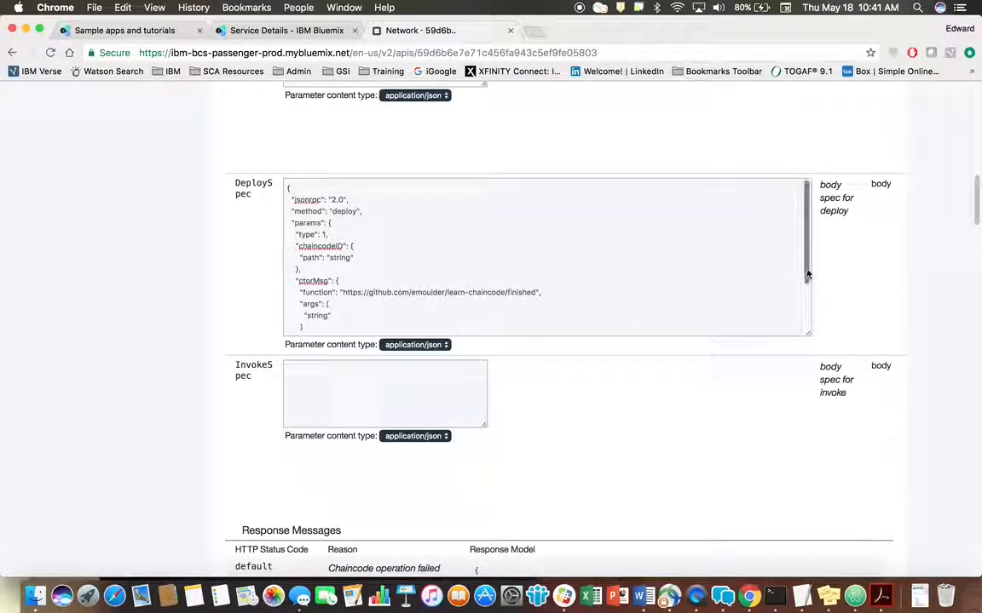
# Move the edited GitHub URL from the function value to the chaincodeID path value in the DeploySpec JSON.
pyautogui.moveTo(808, 274); pyautogui.dragTo(809, 315)
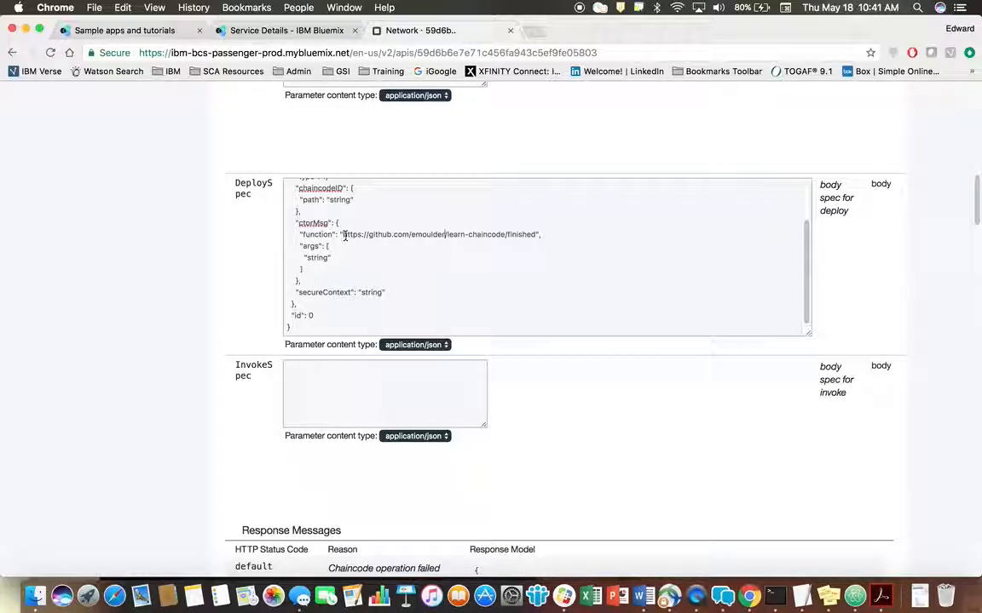
pyautogui.moveTo(344, 236); pyautogui.dragTo(535, 234)
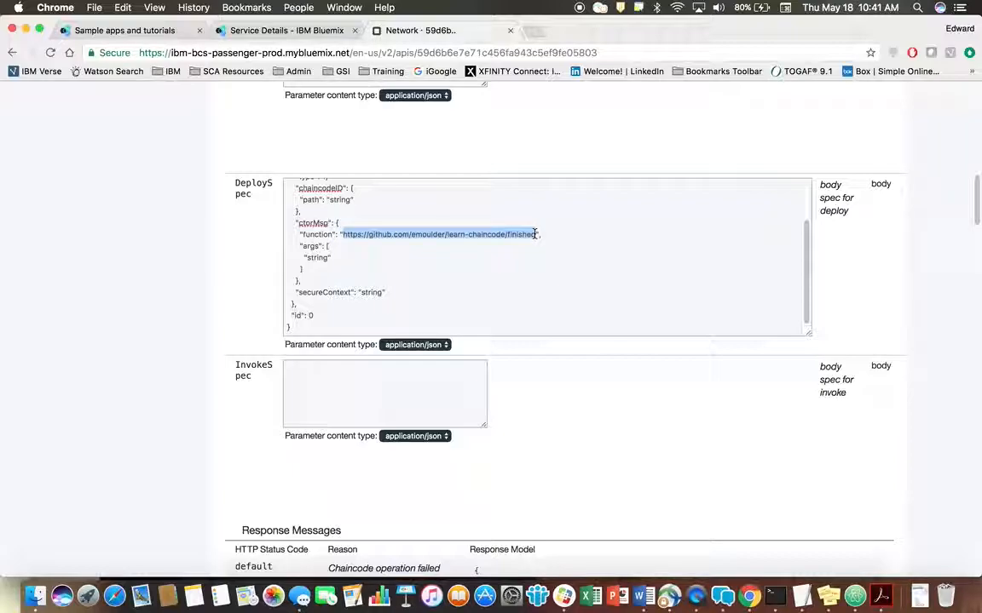
pyautogui.press('BackSpace')
pyautogui.doubleClick(338, 201)
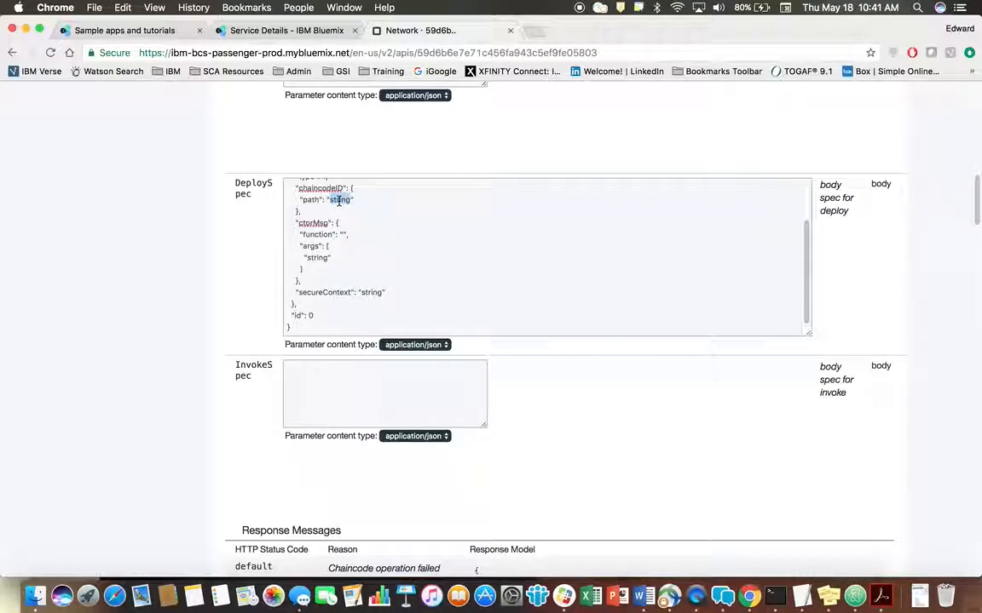
pyautogui.write('https://github.com/emouider/learn-chaincode/finished')
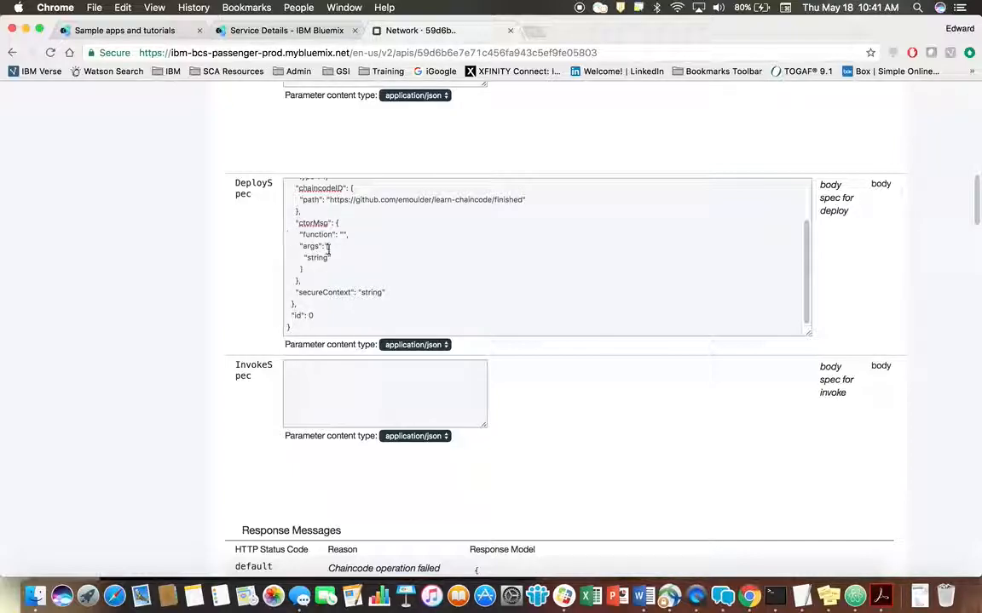
# Set the ctorMsg function to init and its argument to hi_there in the DeploySpec JSON.
pyautogui.click(344, 234)
pyautogui.doubleClick(317, 258)
pyautogui.write('hi_there')
# Copy user_type1_0 from the TextEdit note and paste it as the secureContext value in the DeploySpec JSON.
pyautogui.click(801, 596)
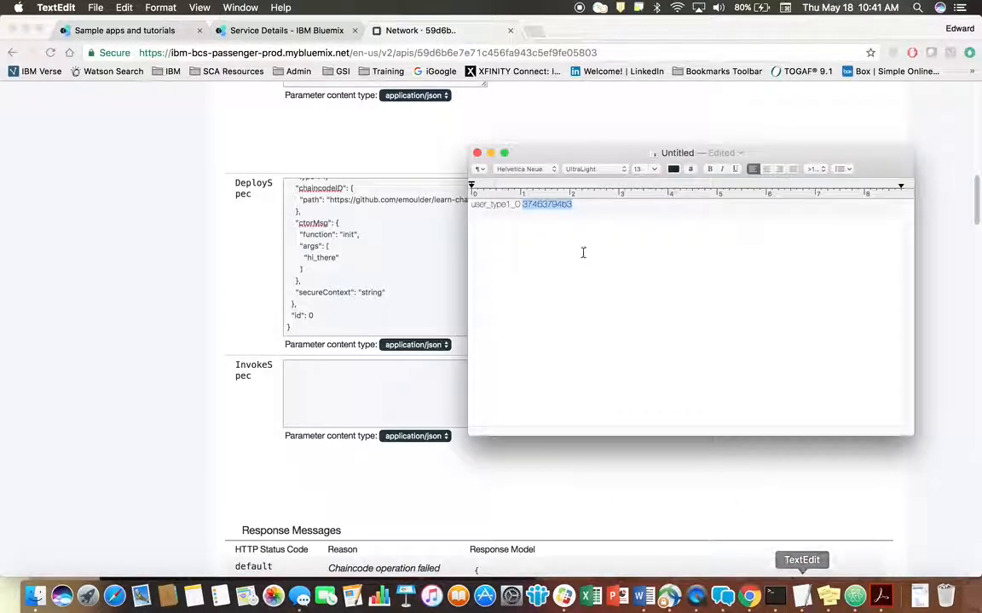
pyautogui.doubleClick(497, 208)
pyautogui.press('super+c')
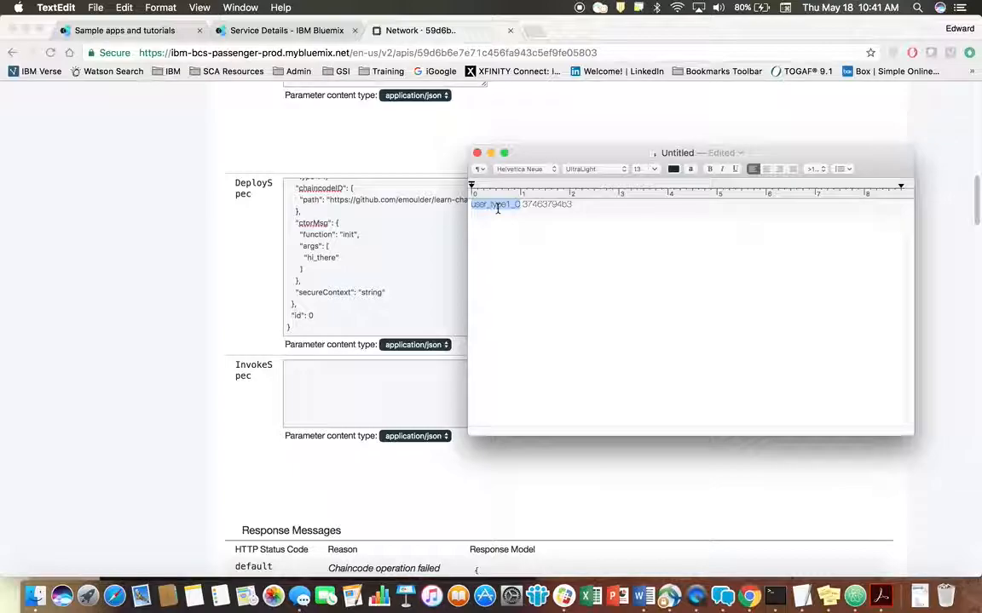
pyautogui.click(375, 292)
pyautogui.doubleClick(369, 294)
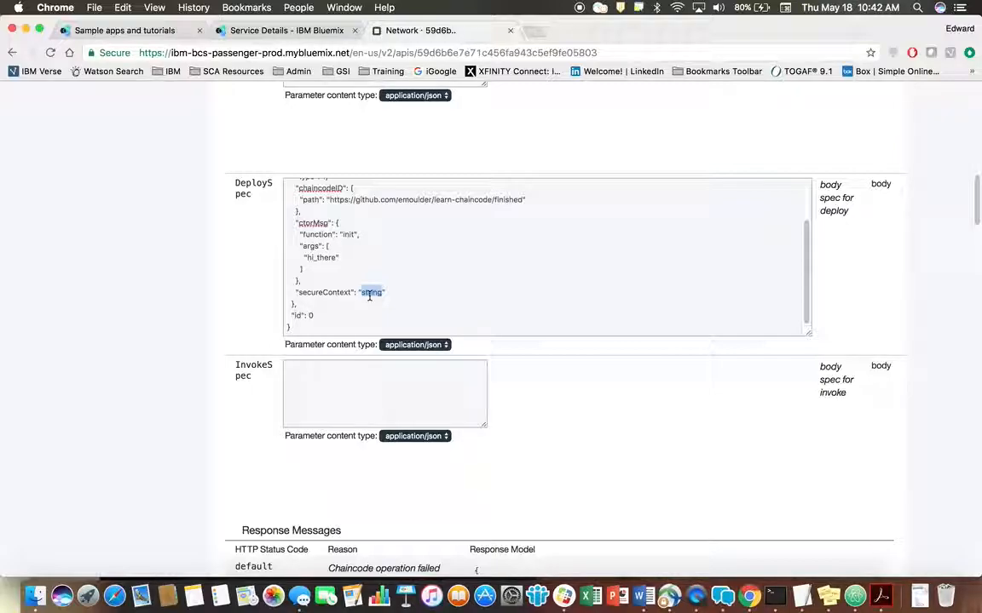
pyautogui.press('super+v')
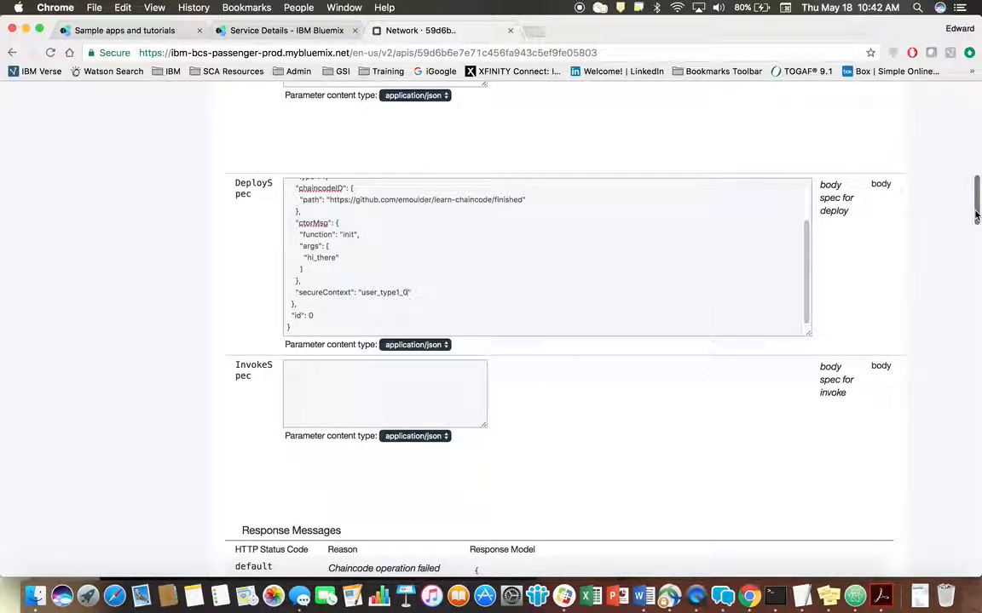
# Submit the POST /chaincode deploy request and check its response body and response code.
pyautogui.moveTo(977, 214); pyautogui.dragTo(977, 266)
pyautogui.click(269, 219)
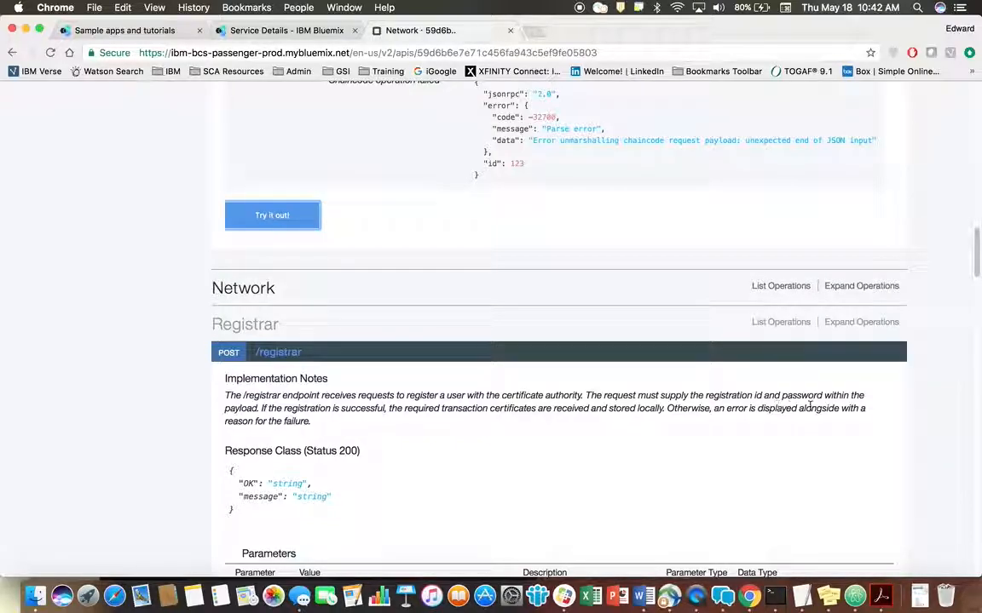
pyautogui.moveTo(970, 258); pyautogui.dragTo(974, 277)
pyautogui.scroll(10, 974, 278)
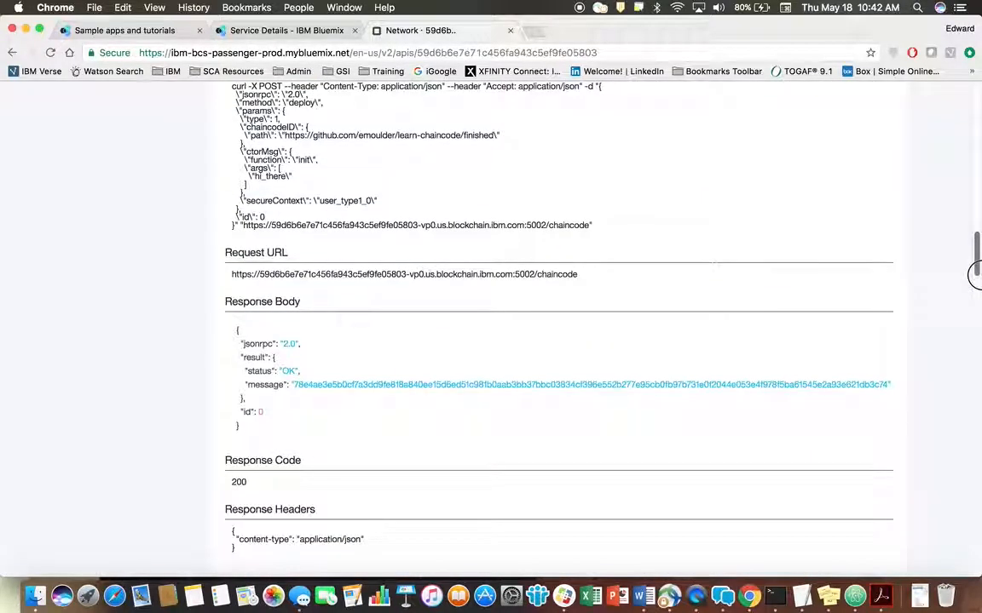
pyautogui.scroll(-5, 973, 275)
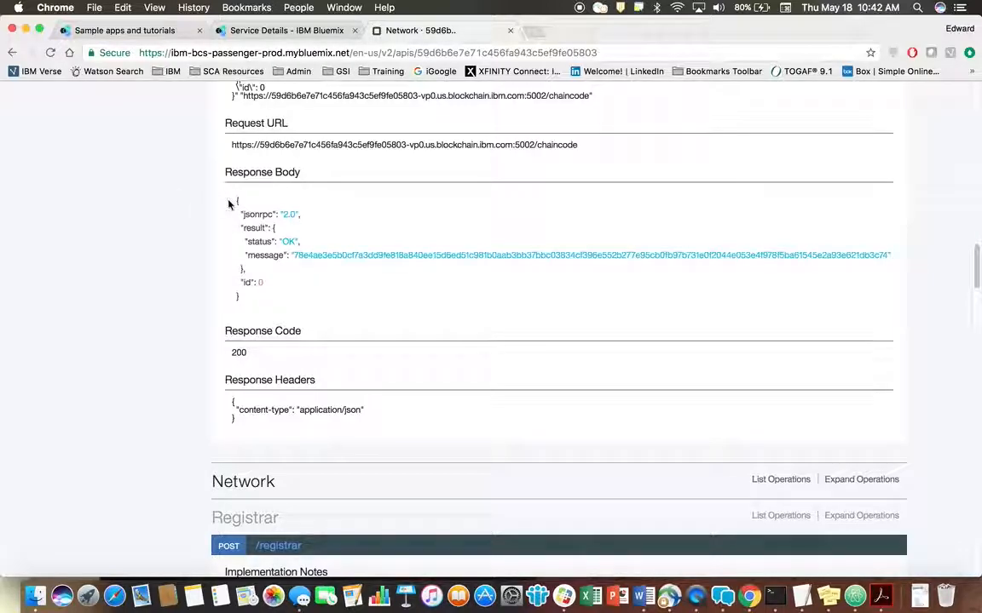
# Copy the whole deploy response body into the TextEdit note below the user credentials, and minimize the note.
pyautogui.moveTo(234, 199); pyautogui.dragTo(276, 297)
pyautogui.press('super+c')
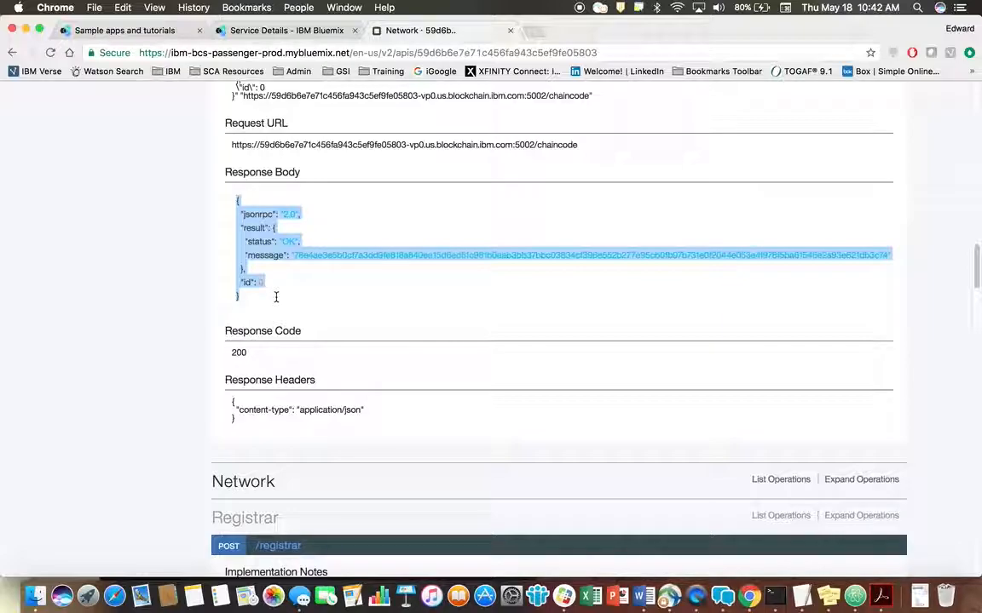
pyautogui.click(809, 602)
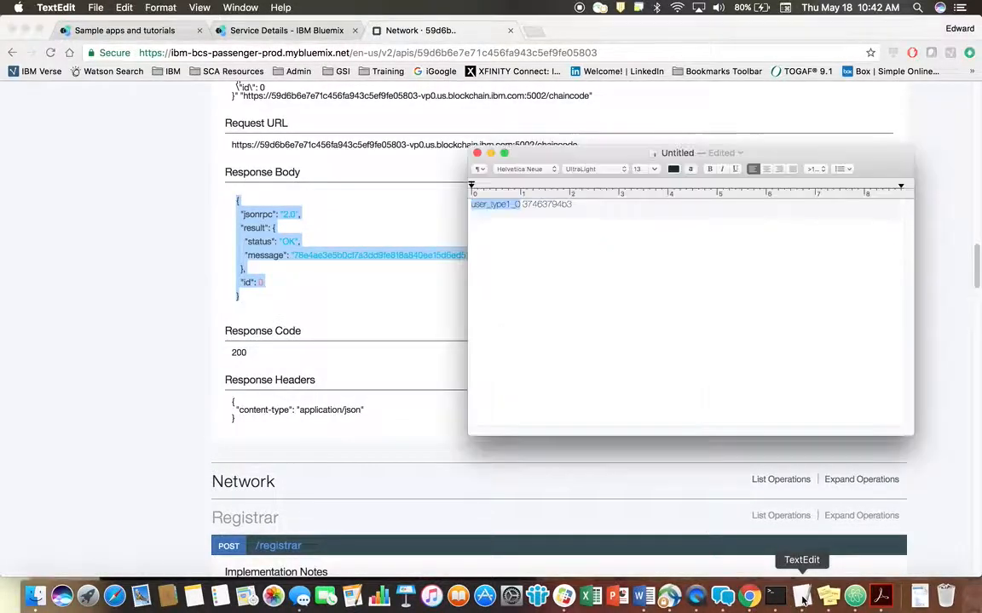
pyautogui.click(582, 208)
pyautogui.press('Return')
pyautogui.press('Return')
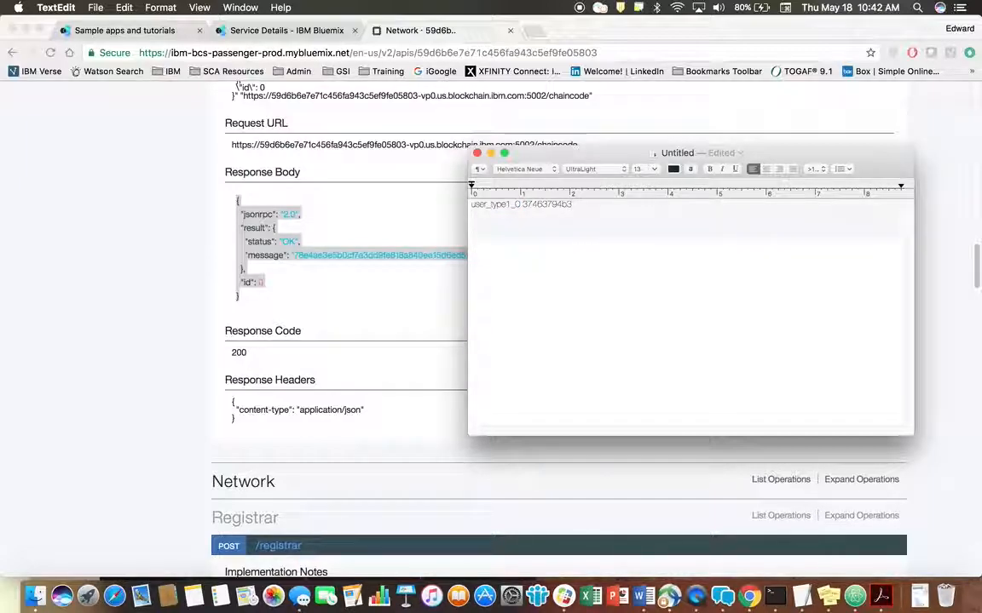
pyautogui.press('super+v')
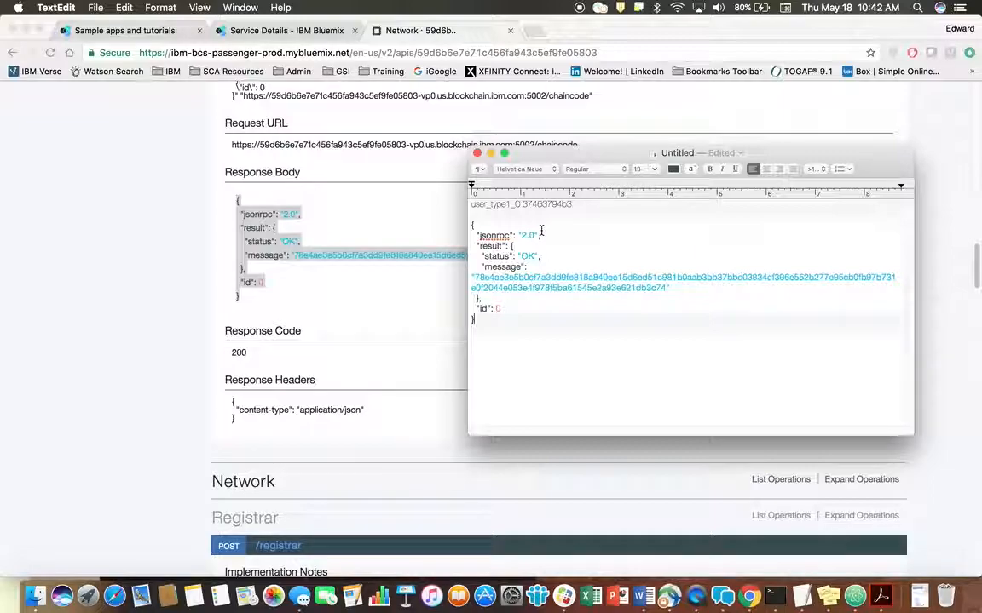
pyautogui.click(491, 154)
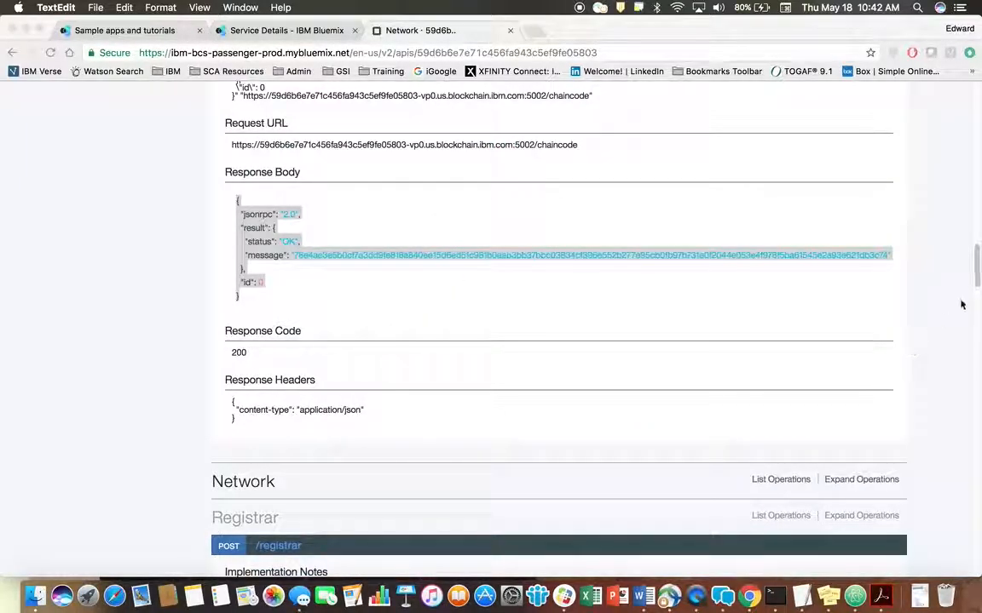
# Clear the deploy JSON from the DeploySpec field and enlarge the empty QuerySpec field.
pyautogui.click(976, 272)
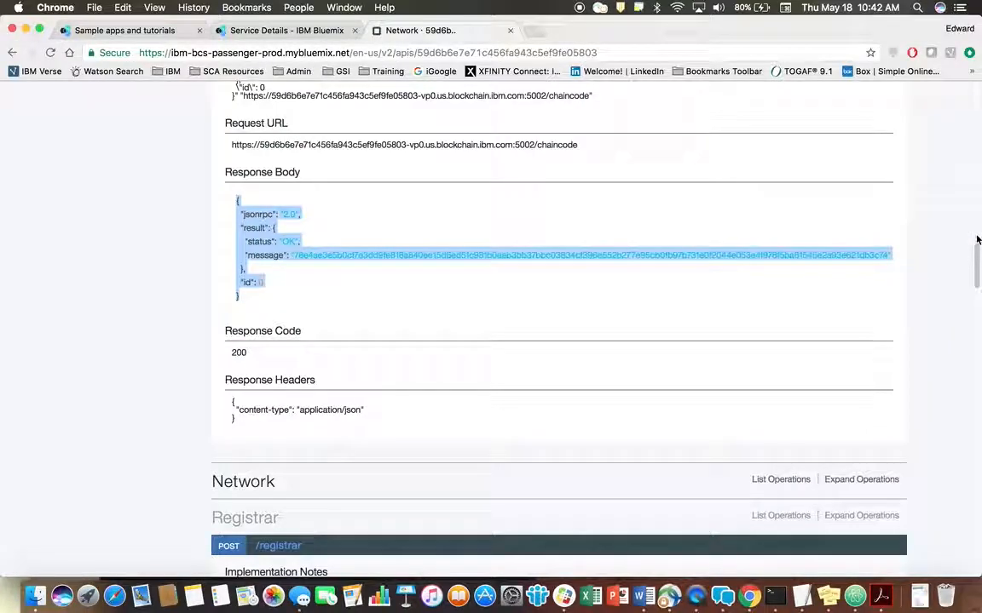
pyautogui.moveTo(977, 271); pyautogui.dragTo(968, 172)
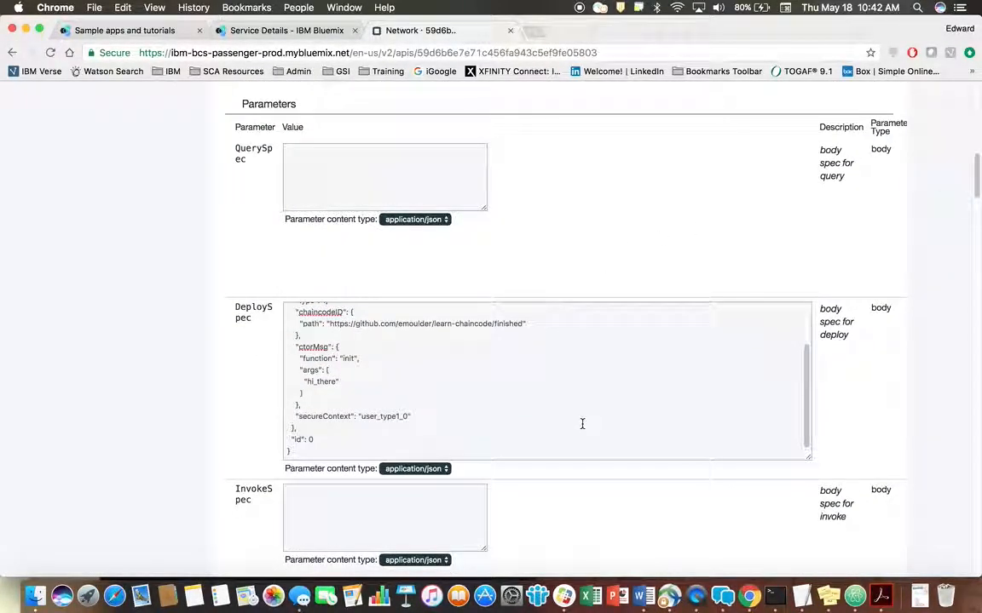
pyautogui.moveTo(297, 458); pyautogui.dragTo(276, 188)
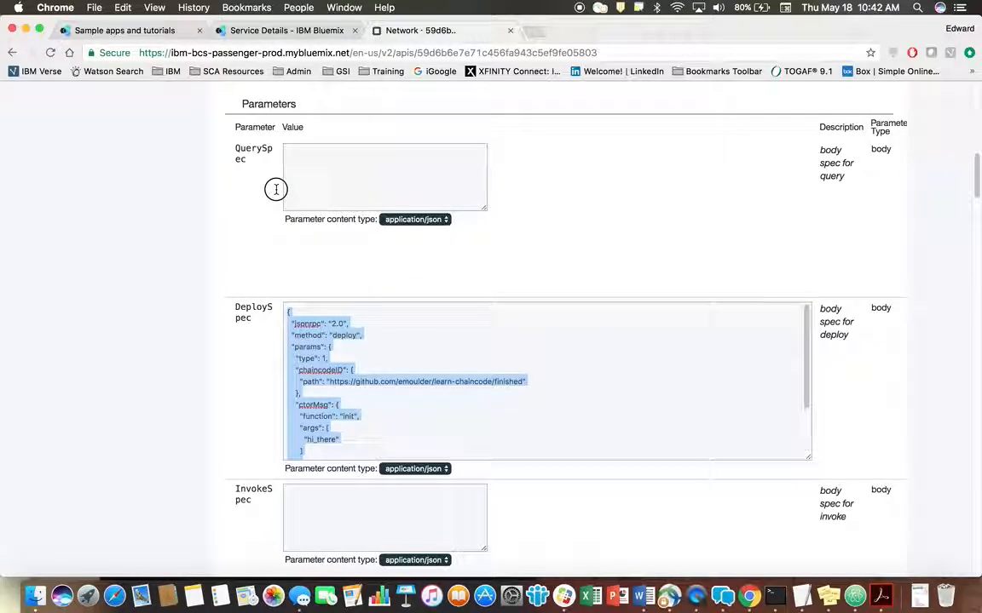
pyautogui.press('BackSpace')
pyautogui.click(325, 167)
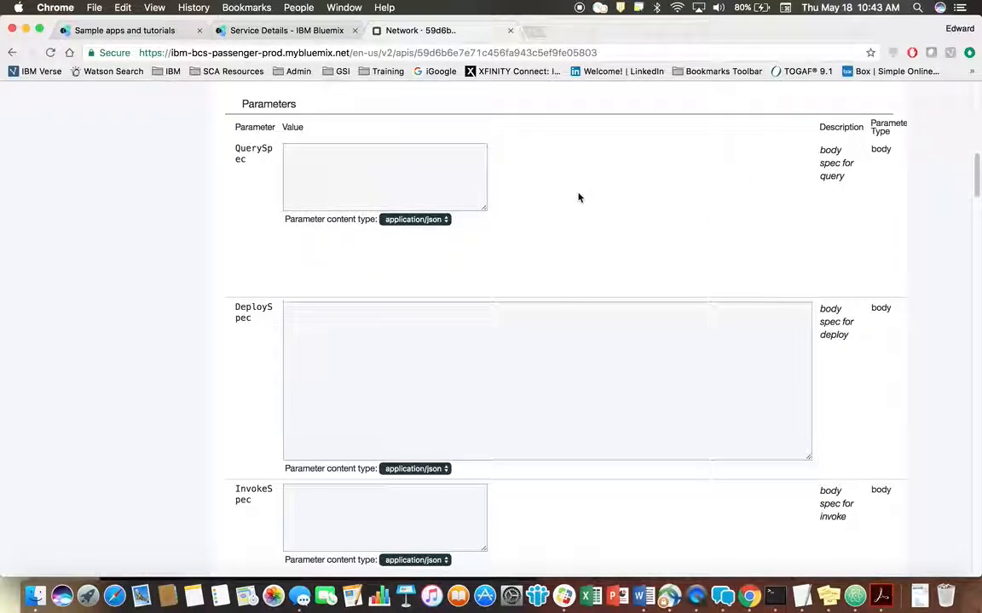
pyautogui.moveTo(483, 213); pyautogui.dragTo(592, 261)
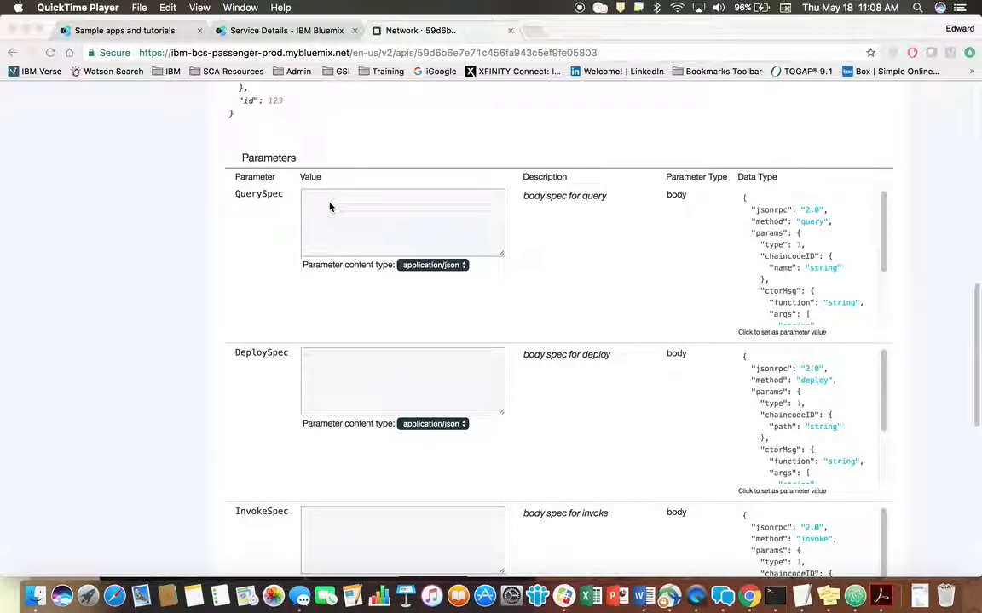
# Fill the QuerySpec field with the sample query JSON and enlarge the field.
pyautogui.click(329, 205)
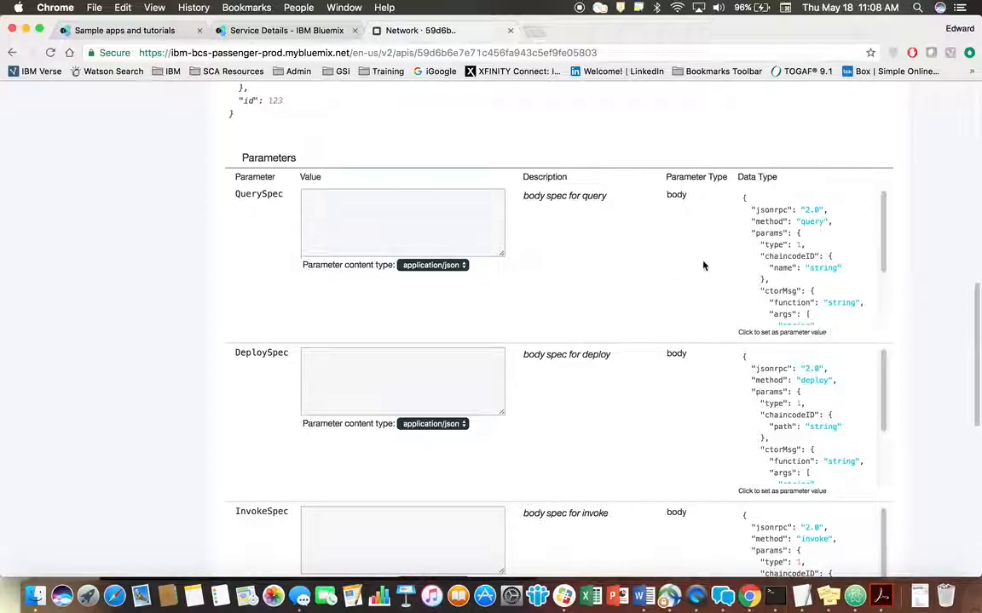
pyautogui.click(746, 257)
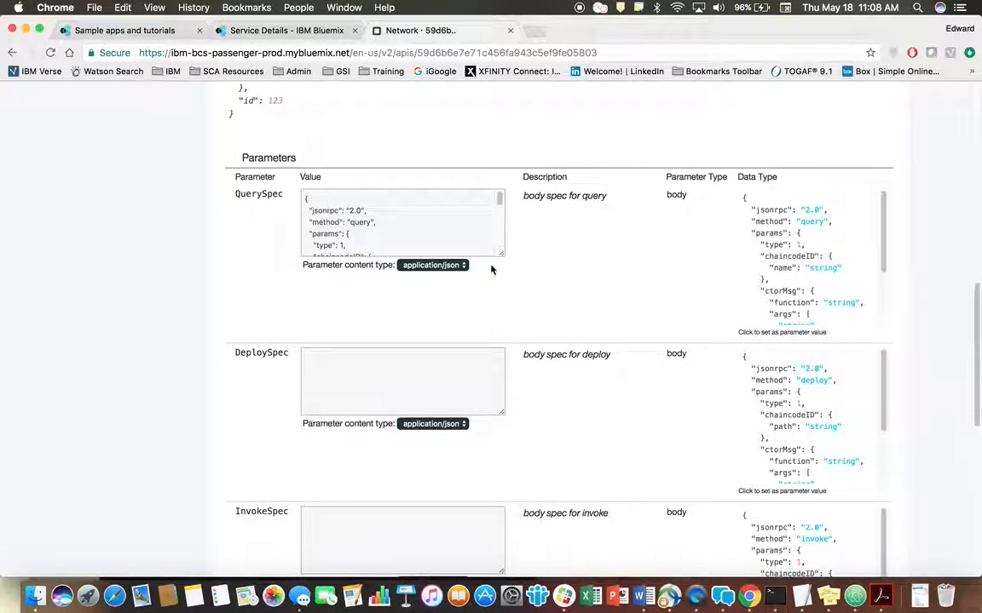
pyautogui.moveTo(500, 253); pyautogui.dragTo(753, 310)
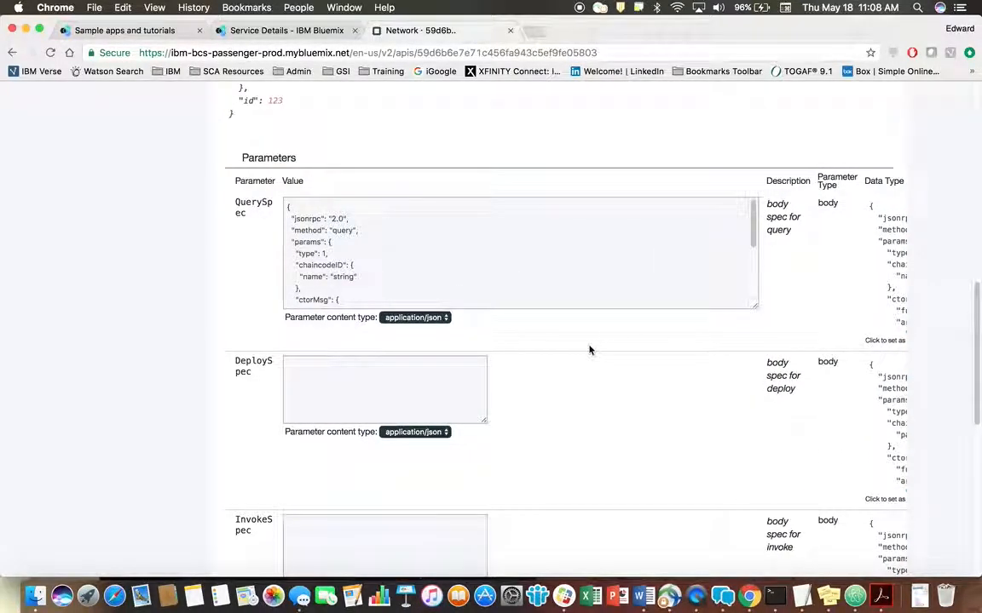
# Copy the deploy response's message hash from the TextEdit note and paste it as the chaincodeID name in the QuerySpec JSON.
pyautogui.click(801, 596)
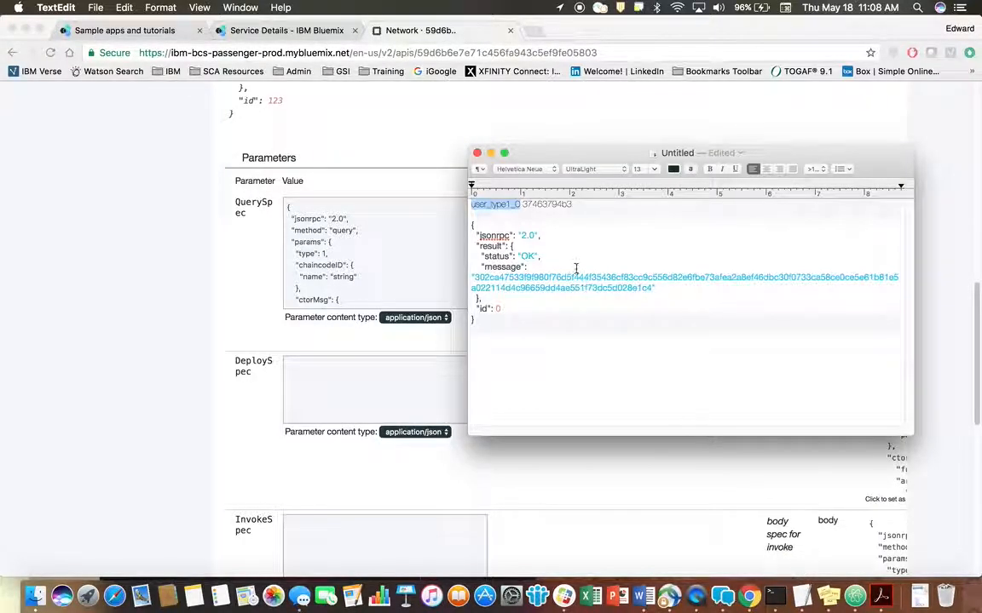
pyautogui.tripleClick(536, 280)
pyautogui.press('super+c')
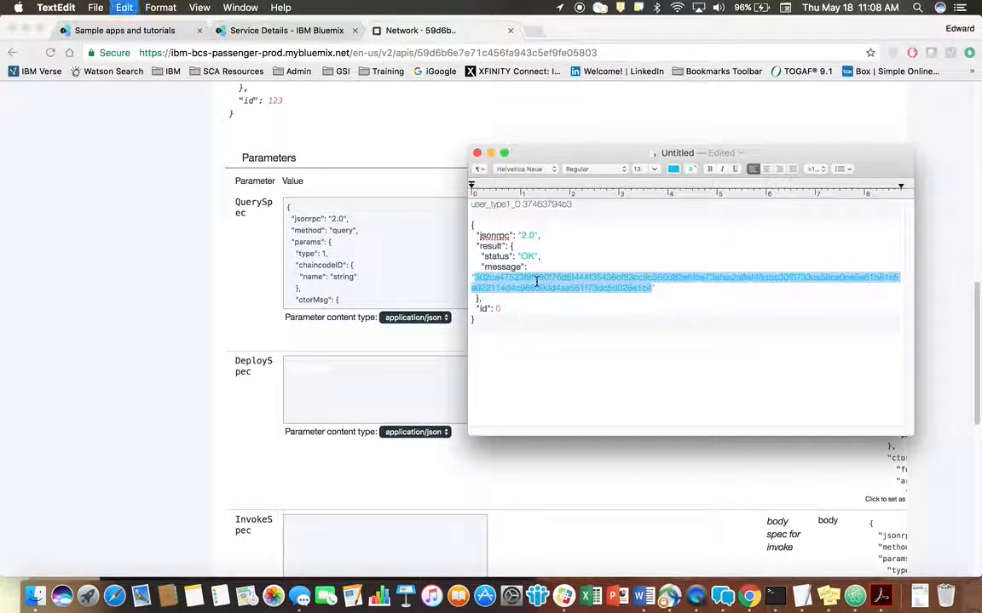
pyautogui.click(344, 281)
pyautogui.doubleClick(343, 278)
pyautogui.press('super+v')
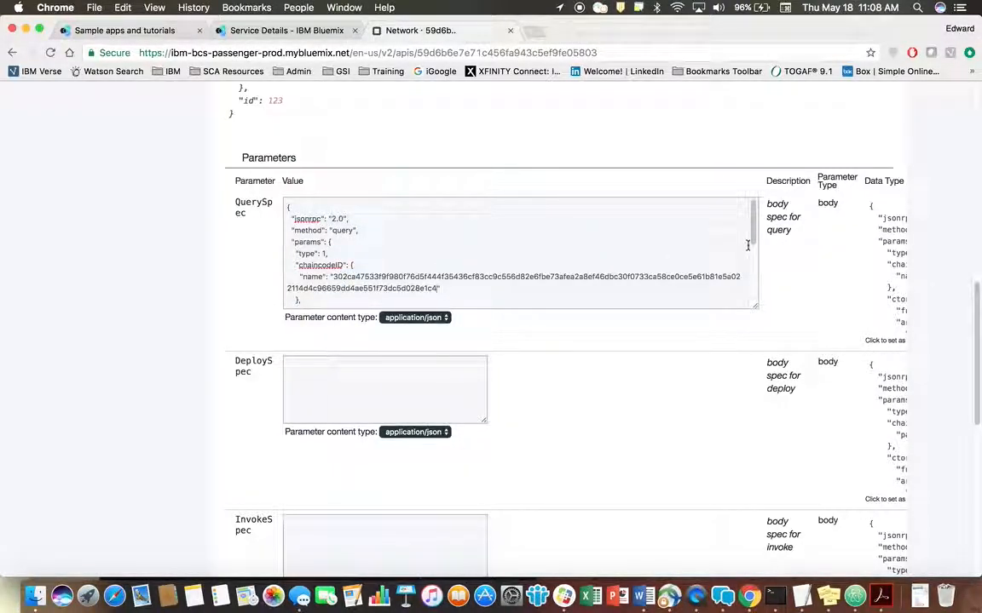
# Set the QuerySpec function to read and its args value to hello_world.
pyautogui.moveTo(752, 242); pyautogui.dragTo(753, 267)
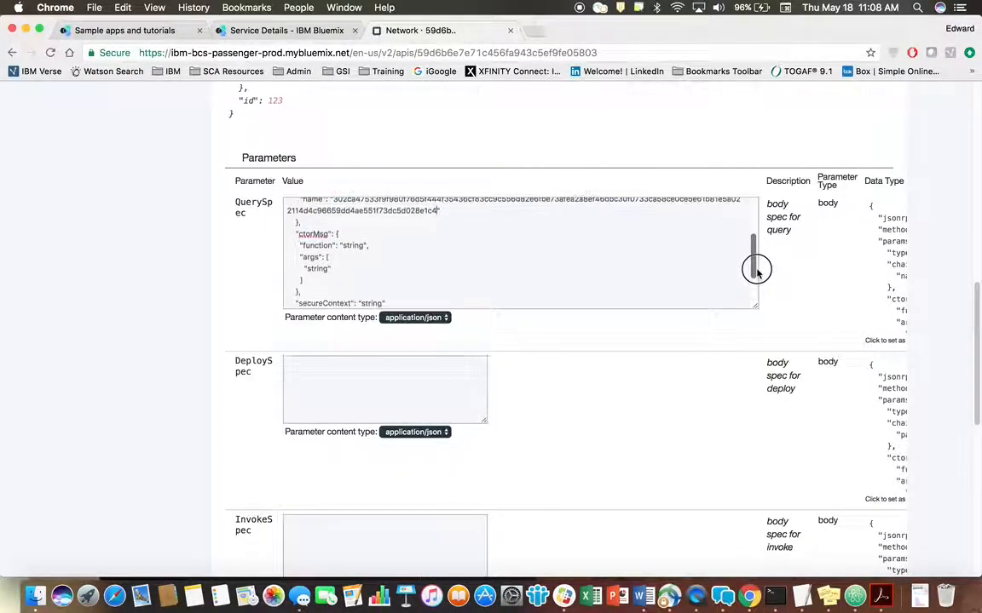
pyautogui.doubleClick(350, 247)
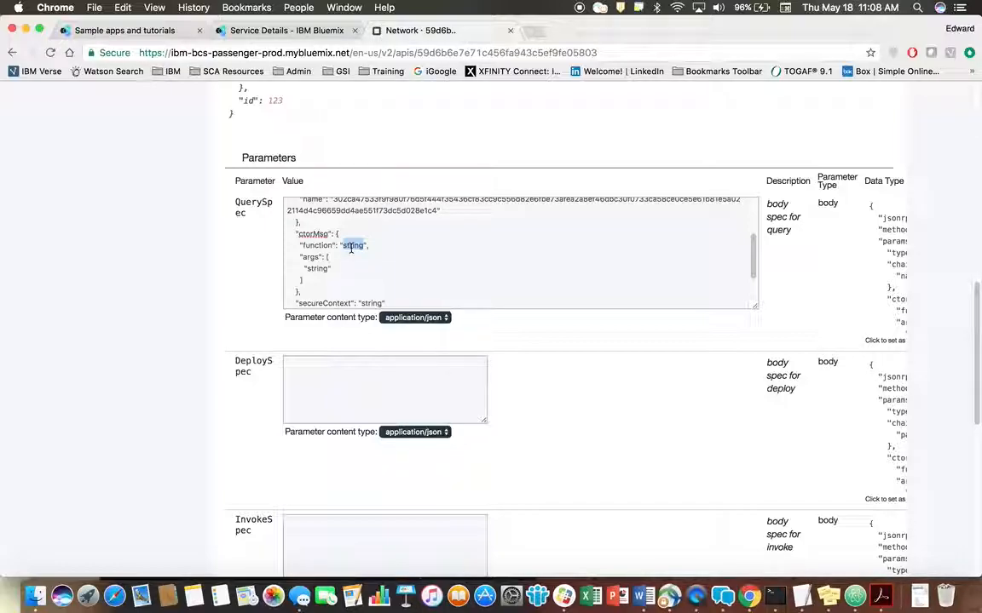
pyautogui.write('read')
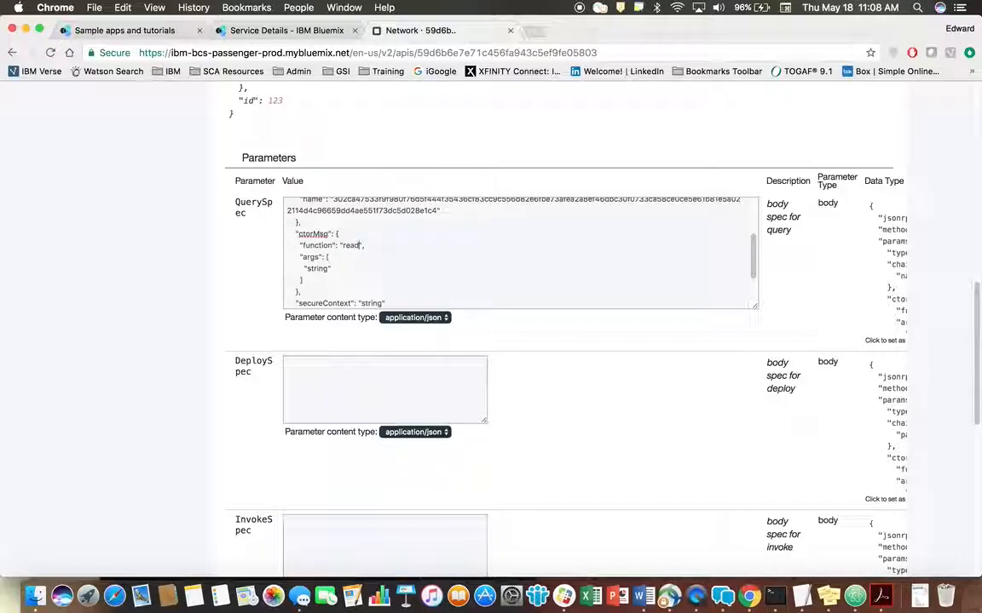
pyautogui.doubleClick(321, 273)
pyautogui.doubleClick(317, 269)
pyautogui.write('hello_world')
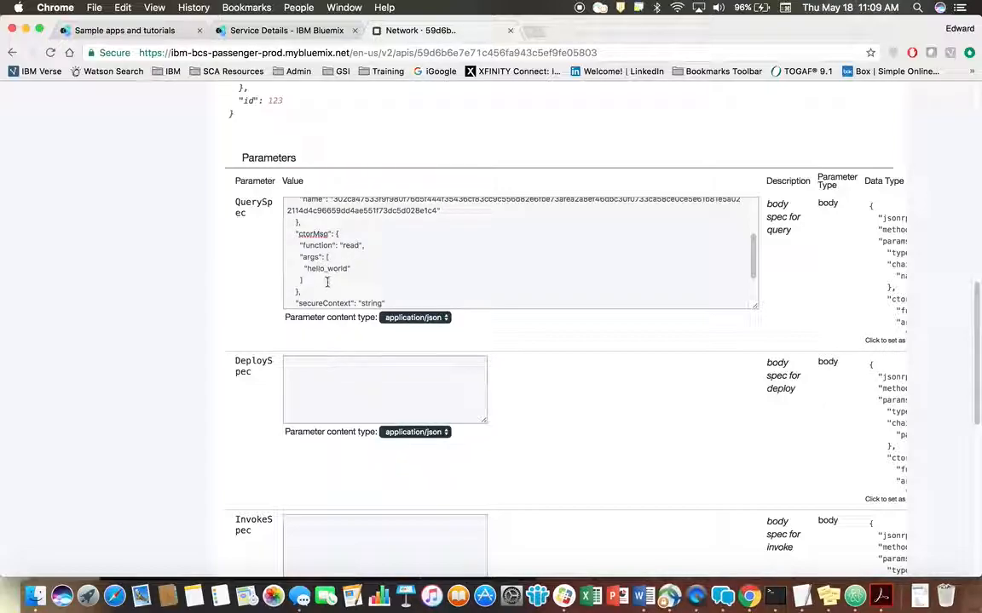
# Copy user_type1_0 from the TextEdit note and paste it as the secureContext value in the QuerySpec JSON.
pyautogui.doubleClick(373, 303)
pyautogui.press('super+Tab')
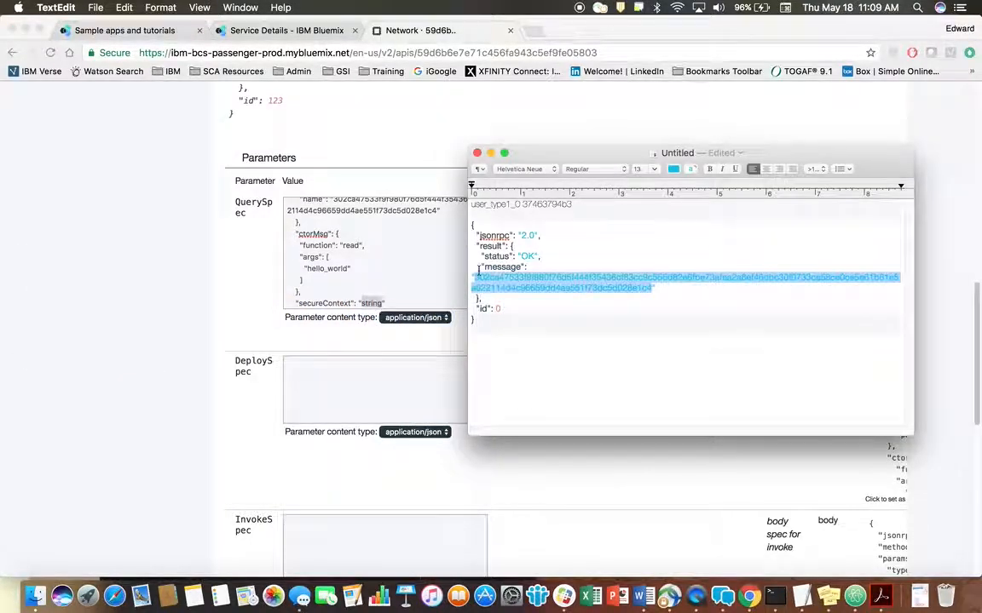
pyautogui.doubleClick(508, 205)
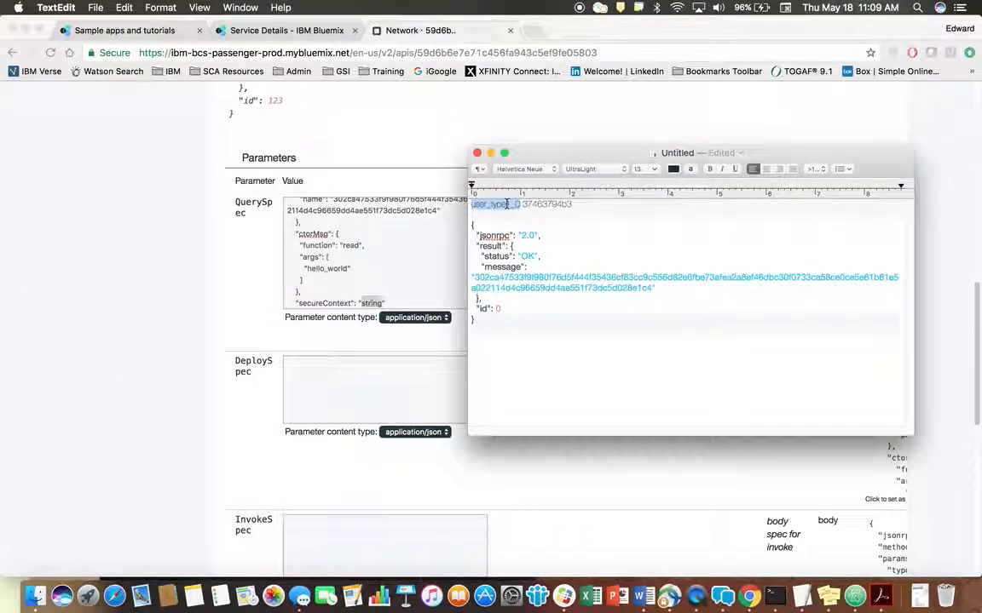
pyautogui.press('super+Tab')
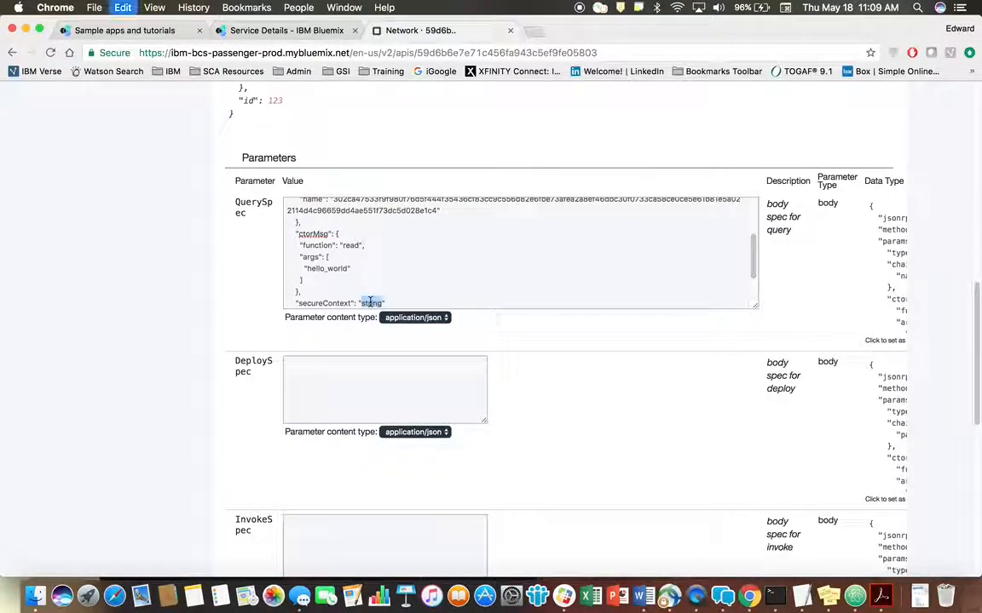
pyautogui.press('super+v')
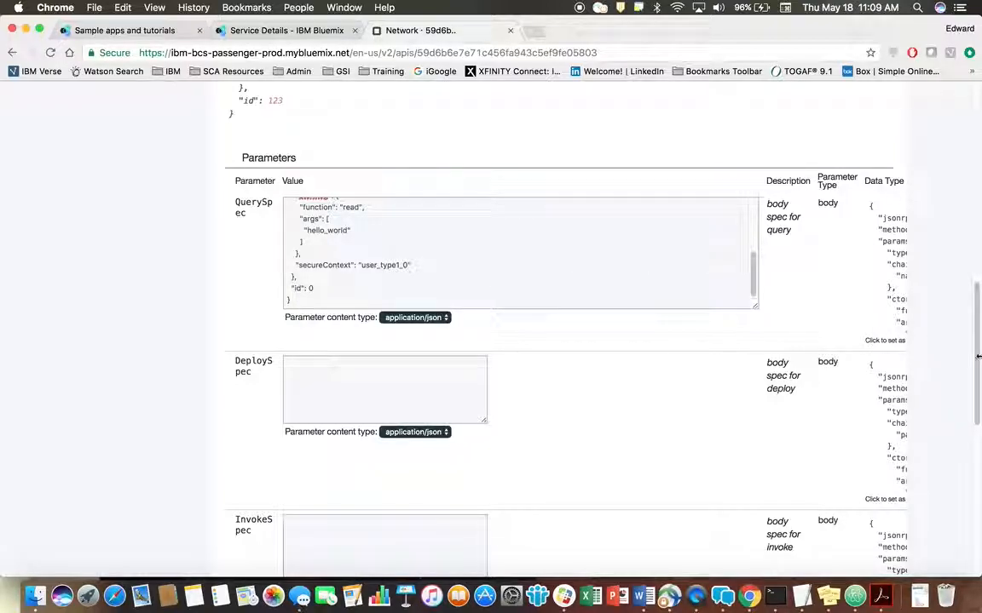
# Submit the POST /chaincode query request and review its response body, response code and generated curl command.
pyautogui.scroll(-10, 423, 482)
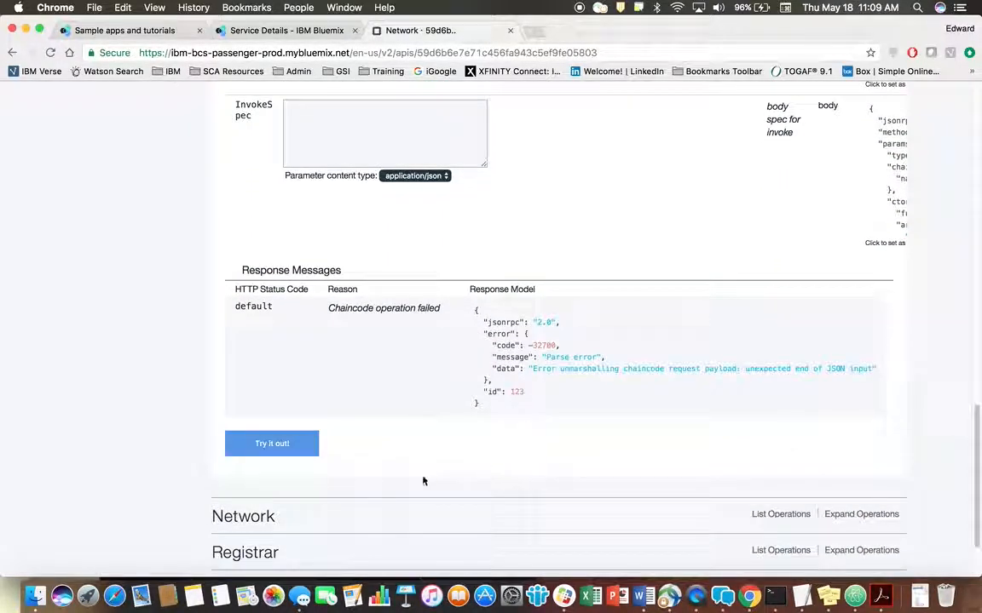
pyautogui.click(290, 445)
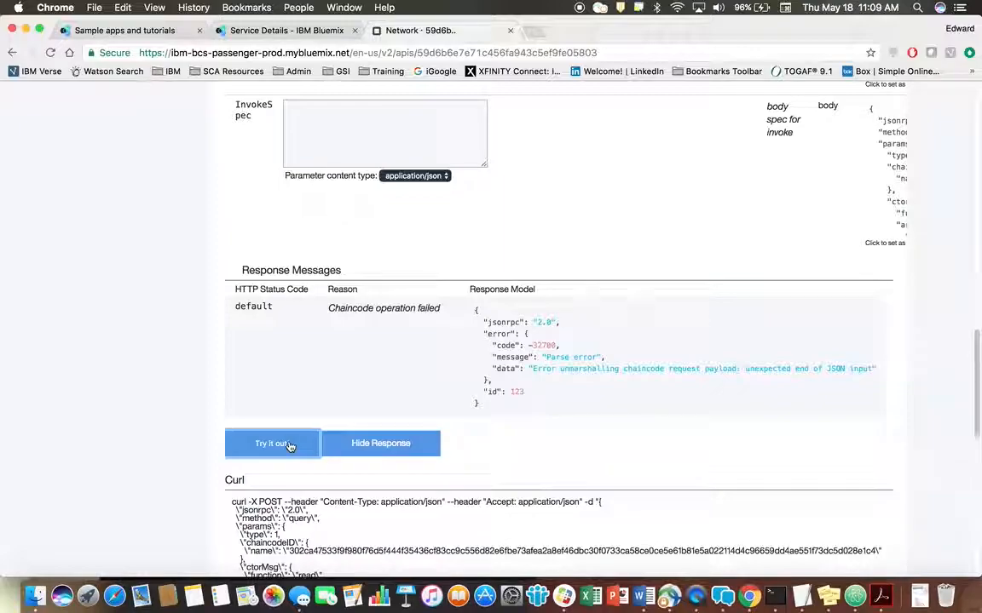
pyautogui.moveTo(975, 389); pyautogui.dragTo(979, 492)
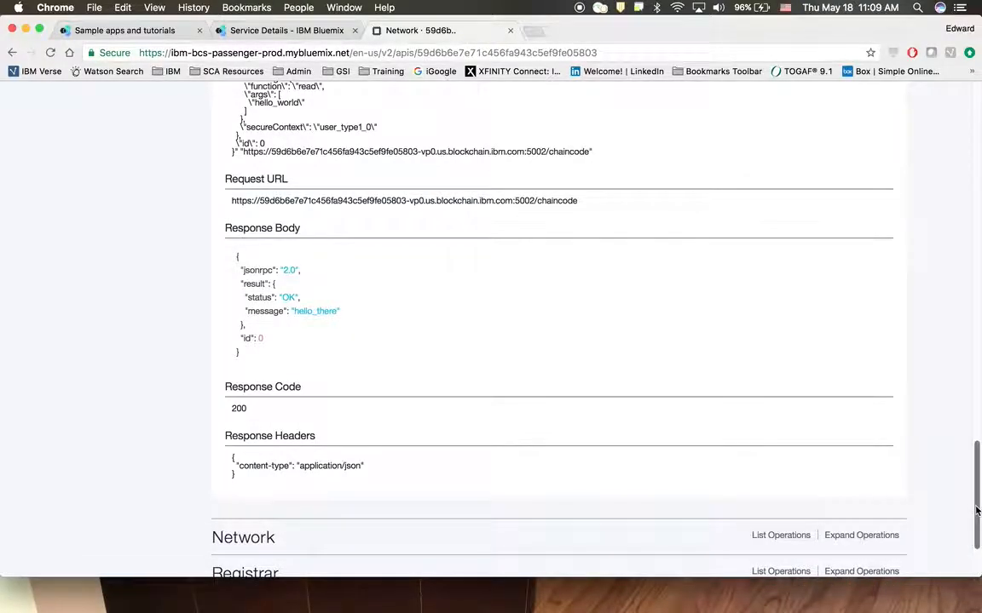
pyautogui.moveTo(977, 510); pyautogui.dragTo(971, 441)
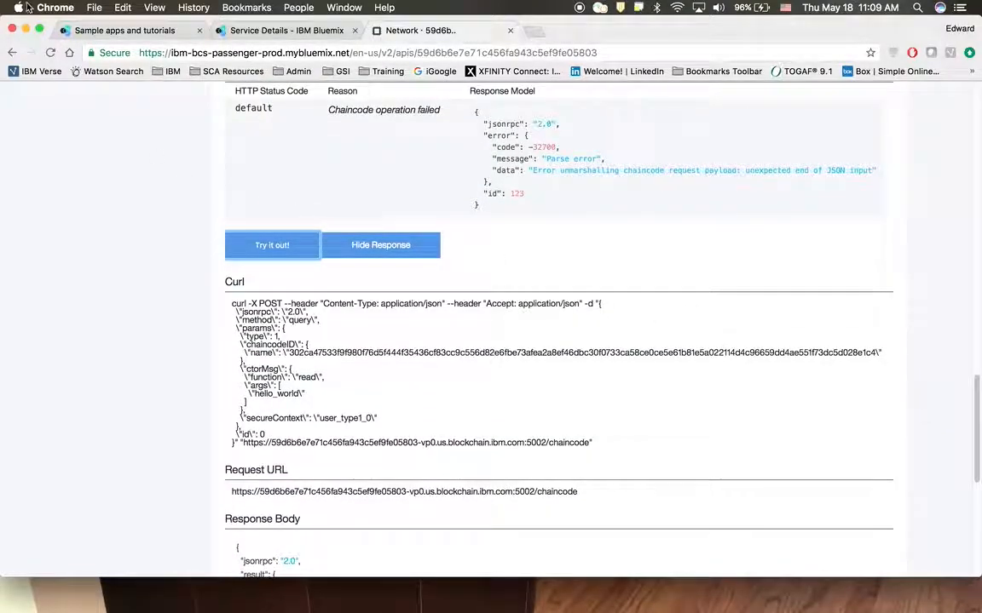
# Reload the API page to clear the request forms and expand the Chaincode operations again.
pyautogui.click(50, 53)
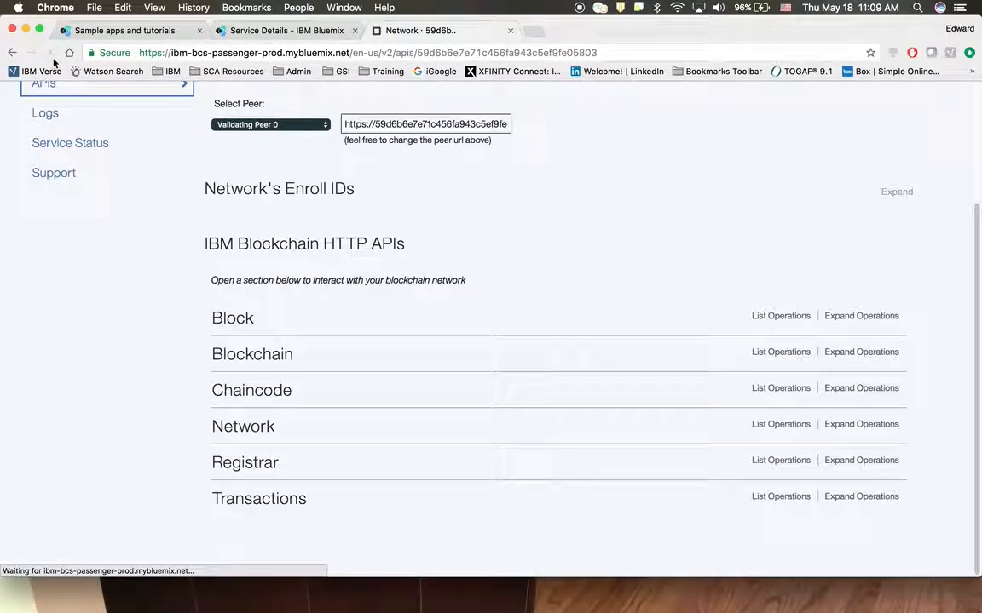
pyautogui.click(843, 392)
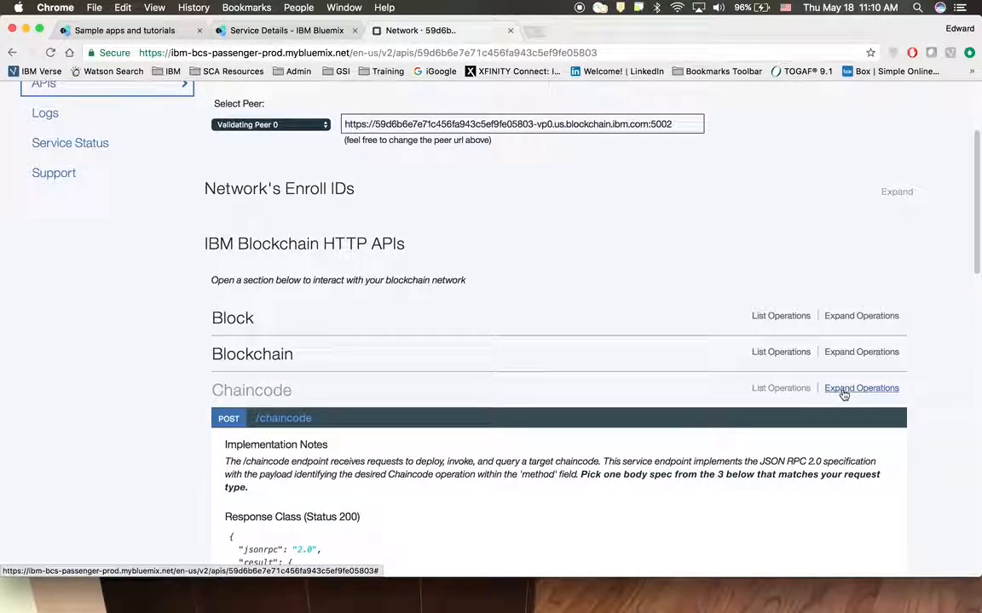
# Fill the InvokeSpec field with the sample invoke JSON and enlarge the field.
pyautogui.moveTo(974, 253); pyautogui.dragTo(974, 440)
pyautogui.click(823, 424)
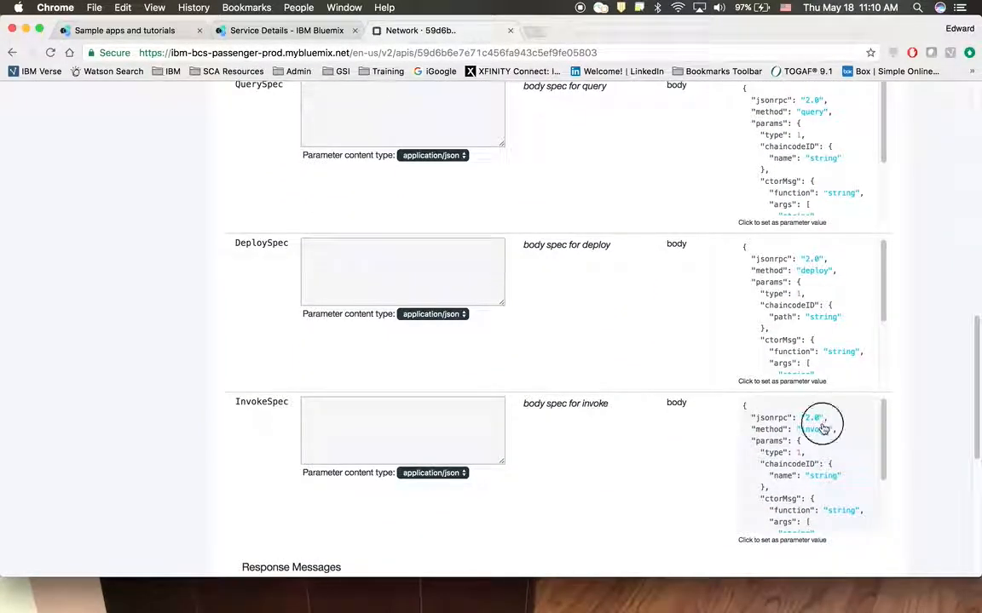
pyautogui.moveTo(501, 465); pyautogui.dragTo(759, 493)
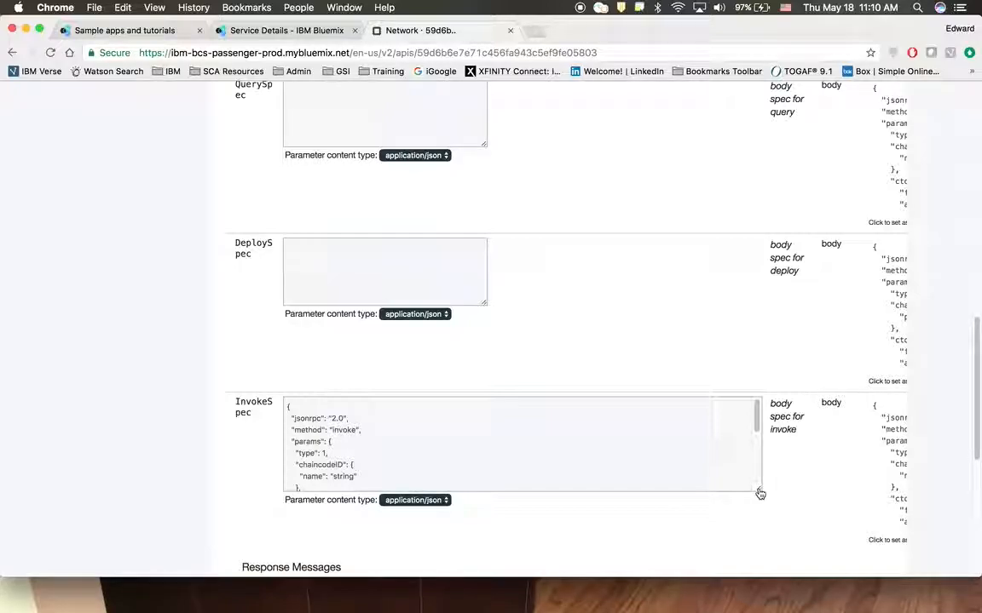
# Copy the message hash from the TextEdit note and paste it as the chaincodeID name in the InvokeSpec JSON.
pyautogui.press('super+Tab')
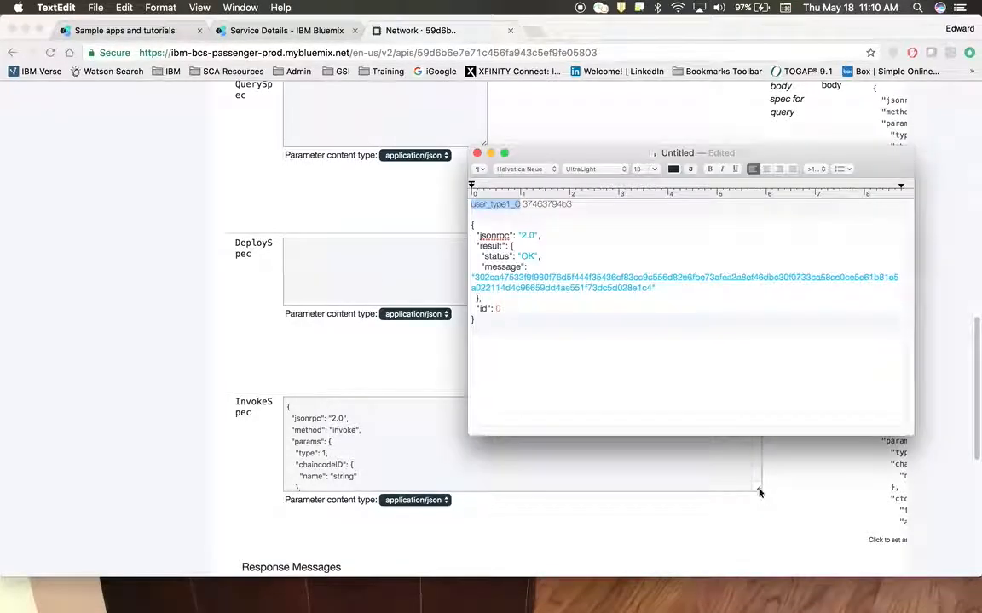
pyautogui.tripleClick(515, 282)
pyautogui.press('super+c')
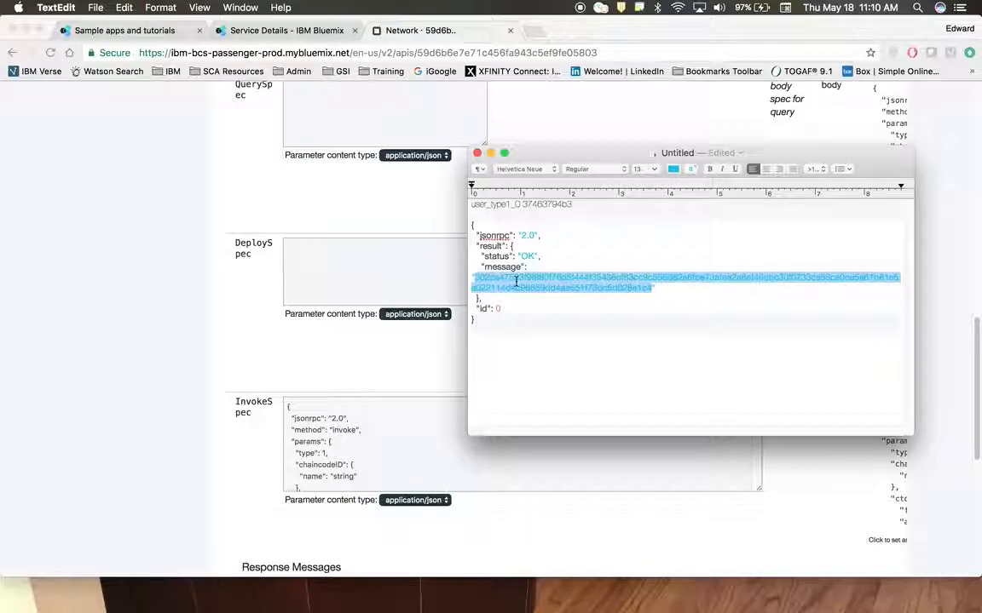
pyautogui.click(345, 482)
pyautogui.doubleClick(341, 476)
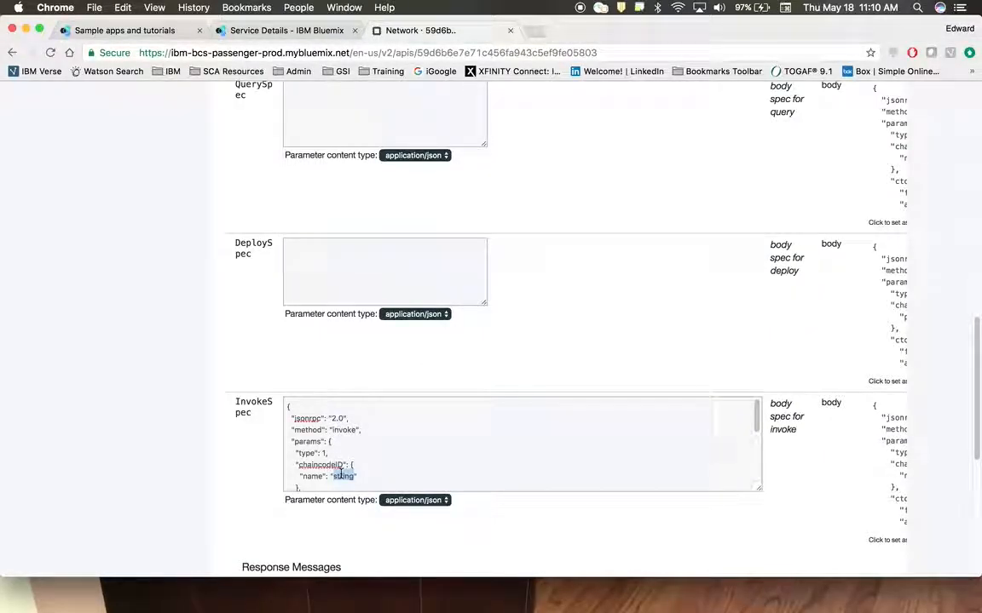
pyautogui.press('super+v')
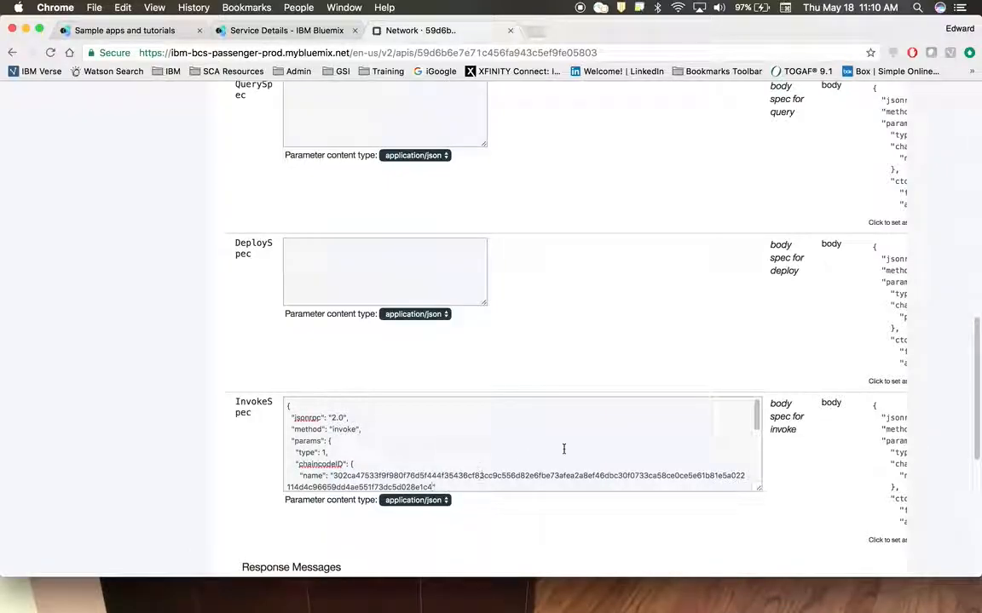
# Set the InvokeSpec function to write and its args to "hello_world","go_away".
pyautogui.moveTo(756, 418); pyautogui.dragTo(758, 461)
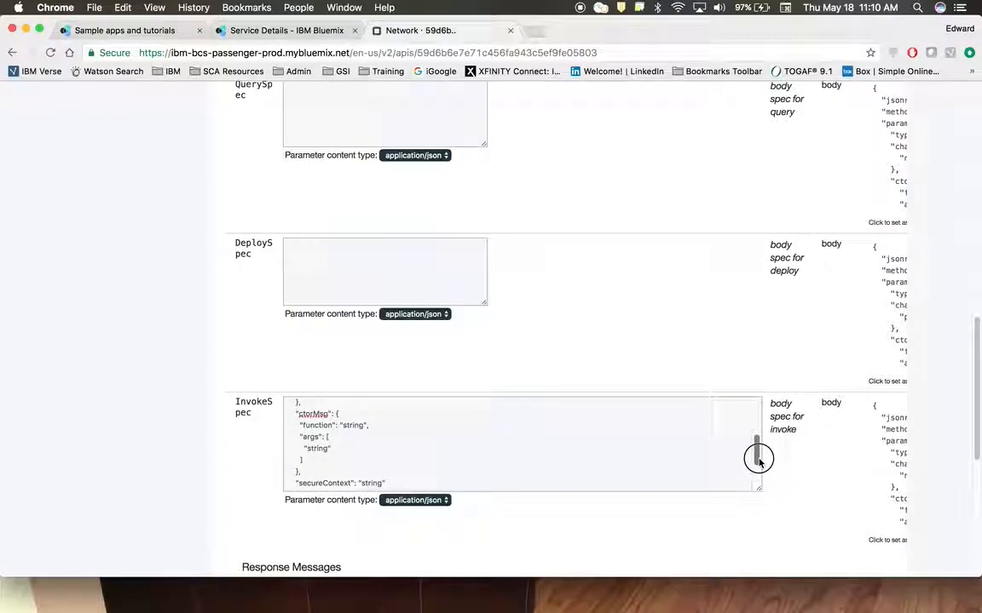
pyautogui.click(346, 427)
pyautogui.doubleClick(349, 426)
pyautogui.write('wif')
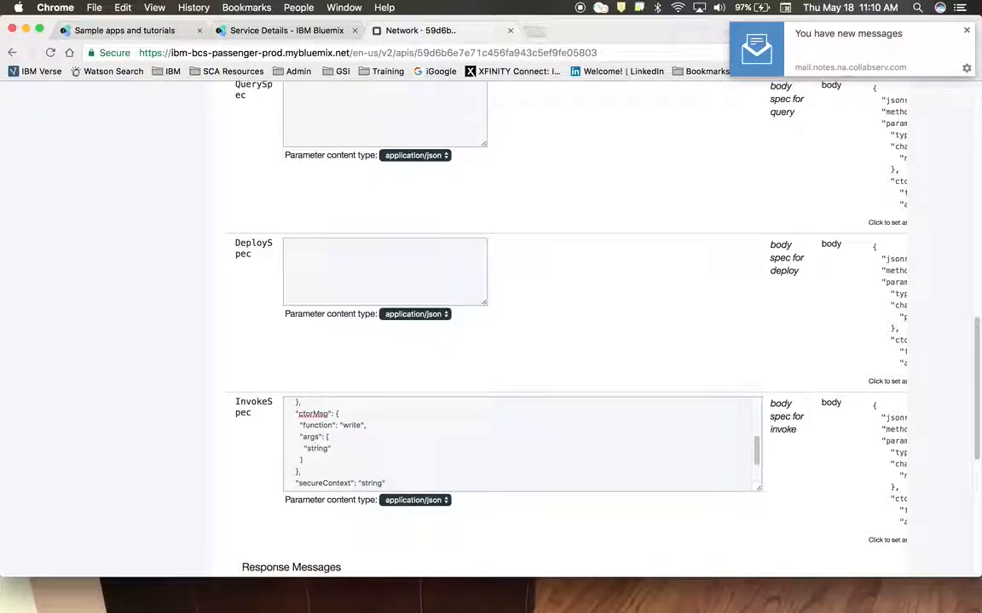
pyautogui.doubleClick(317, 449)
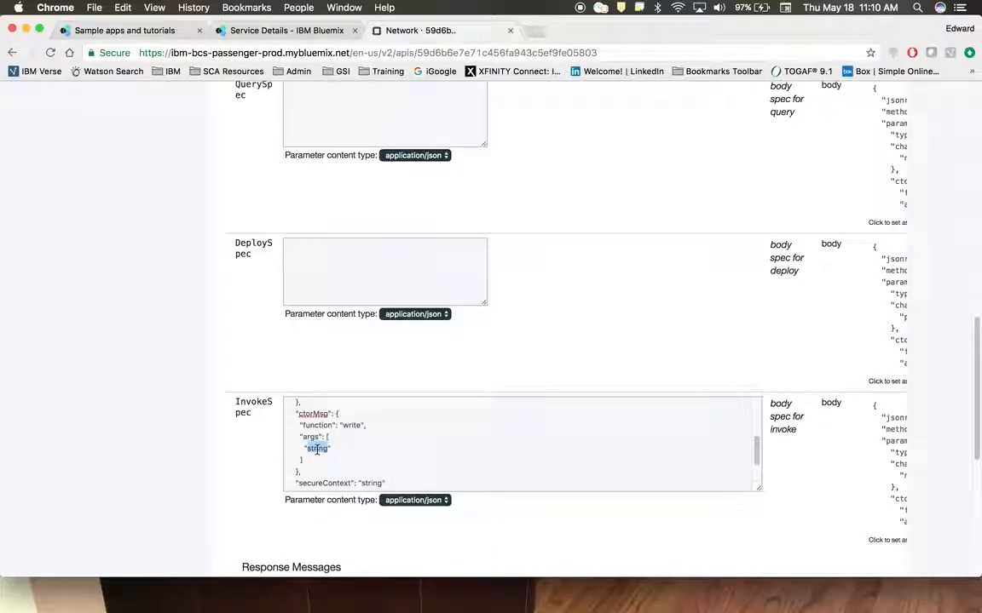
pyautogui.write('hellow')
pyautogui.press('BackSpace')
pyautogui.write('","go_away')
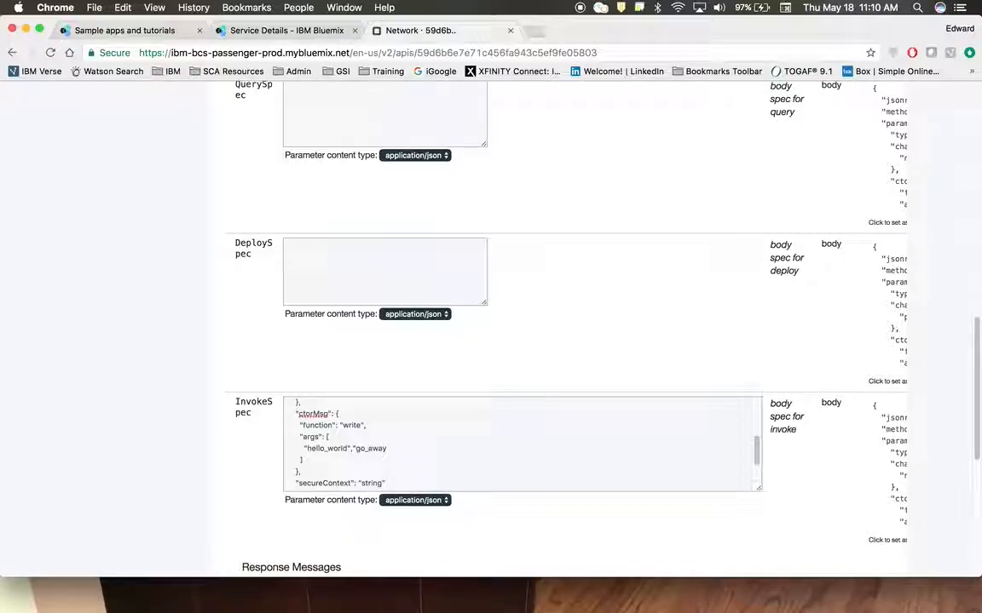
# Copy user_type1_0 from the TextEdit note and paste it as the secureContext value in the InvokeSpec JSON.
pyautogui.moveTo(459, 607)
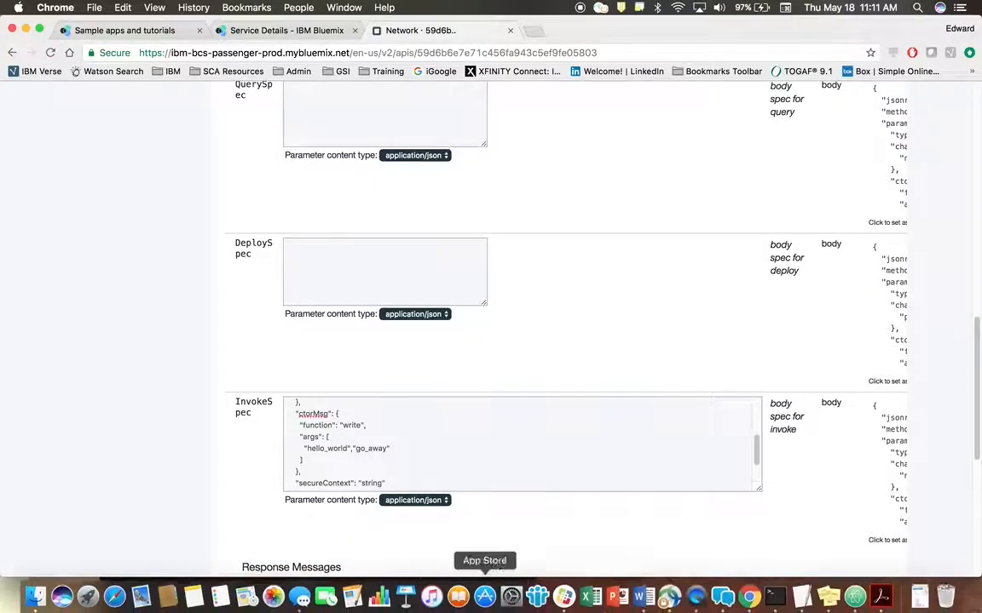
pyautogui.click(800, 604)
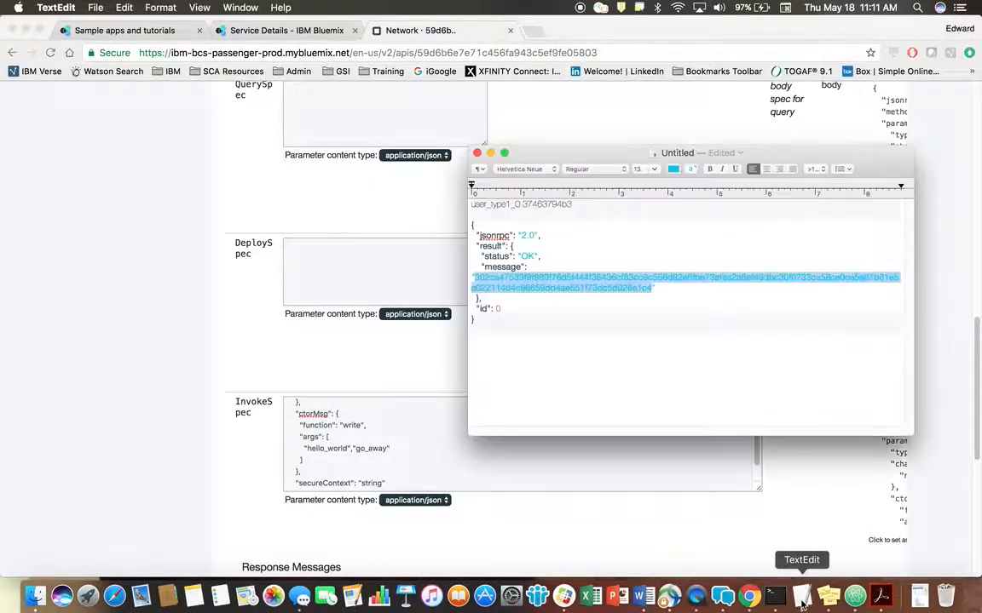
pyautogui.click(501, 204)
pyautogui.doubleClick(501, 204)
pyautogui.press('super+c')
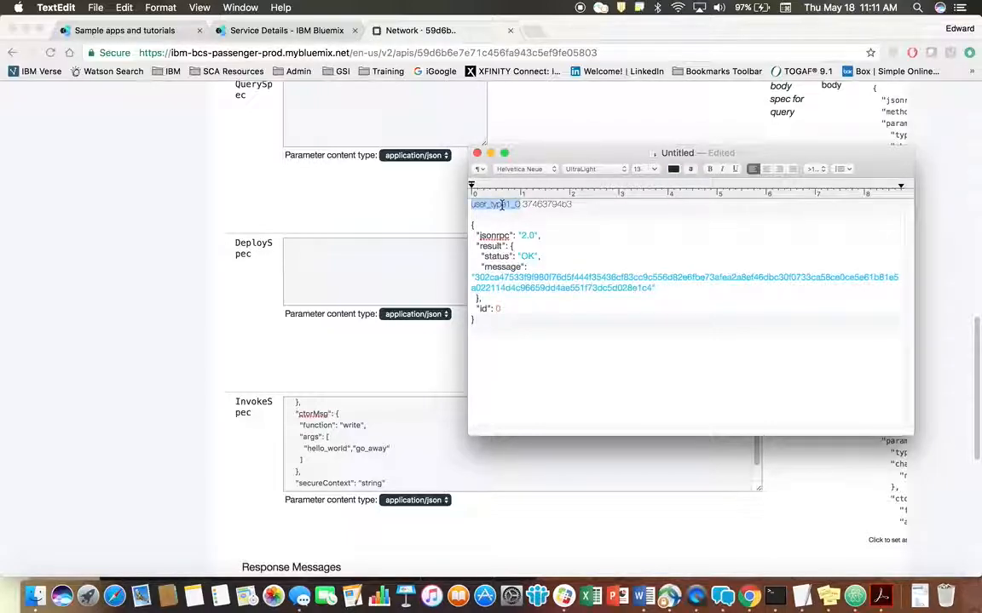
pyautogui.doubleClick(370, 483)
pyautogui.press('super+v')
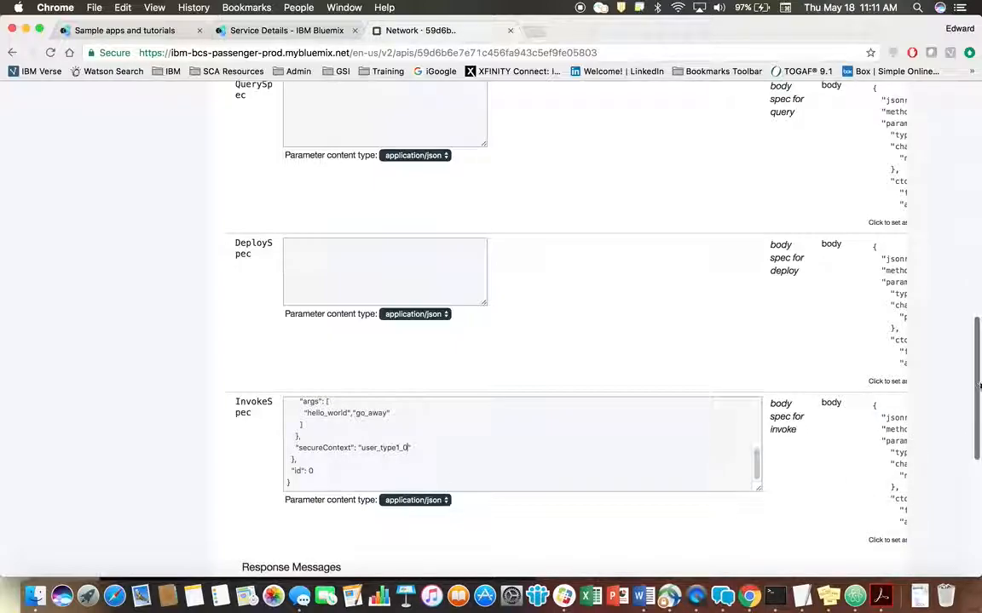
# Submit the chaincode invoke request and bring its response into view.
pyautogui.moveTo(974, 383); pyautogui.dragTo(956, 575)
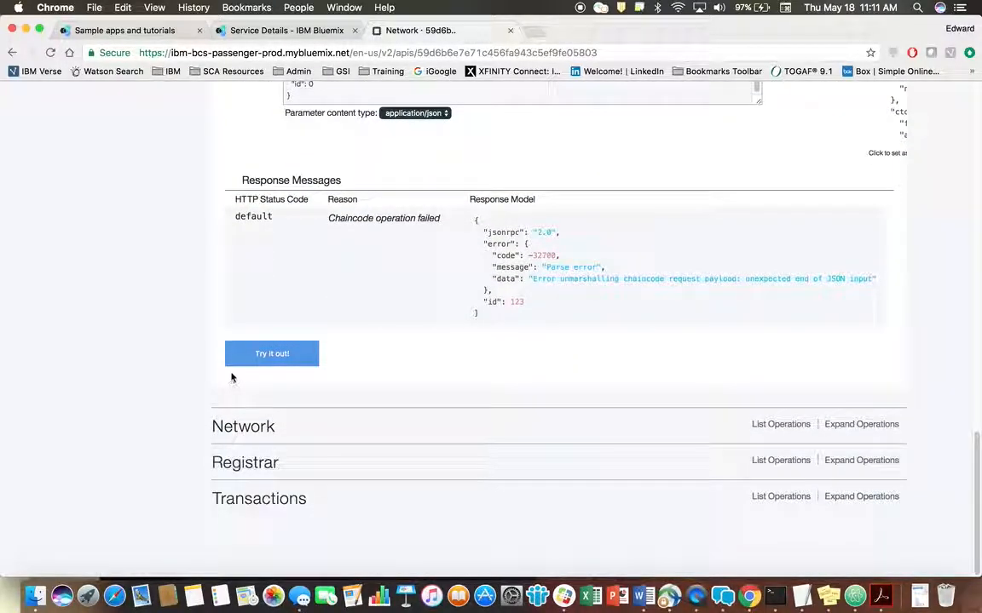
pyautogui.click(266, 354)
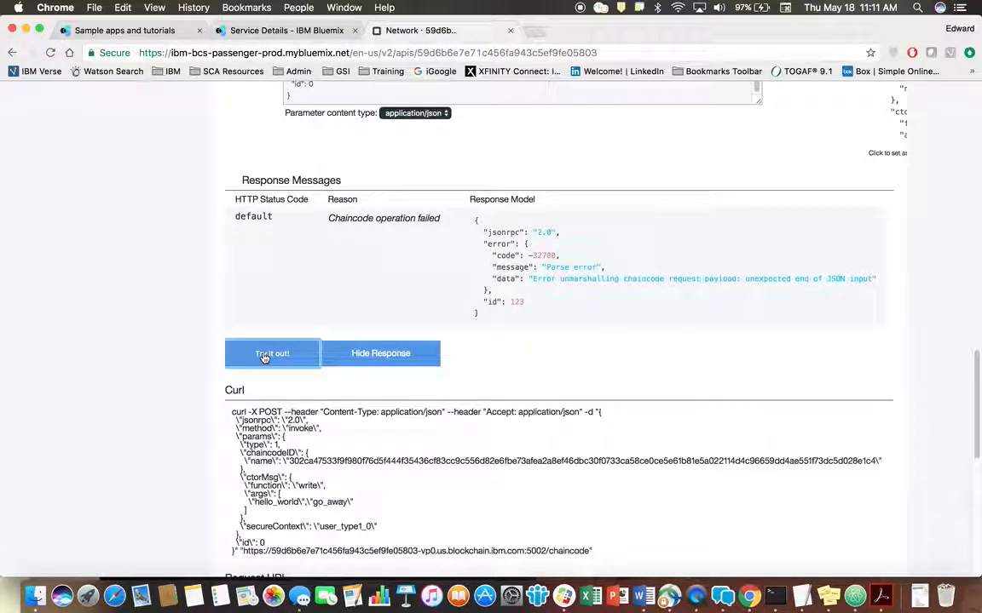
pyautogui.moveTo(978, 395); pyautogui.dragTo(975, 484)
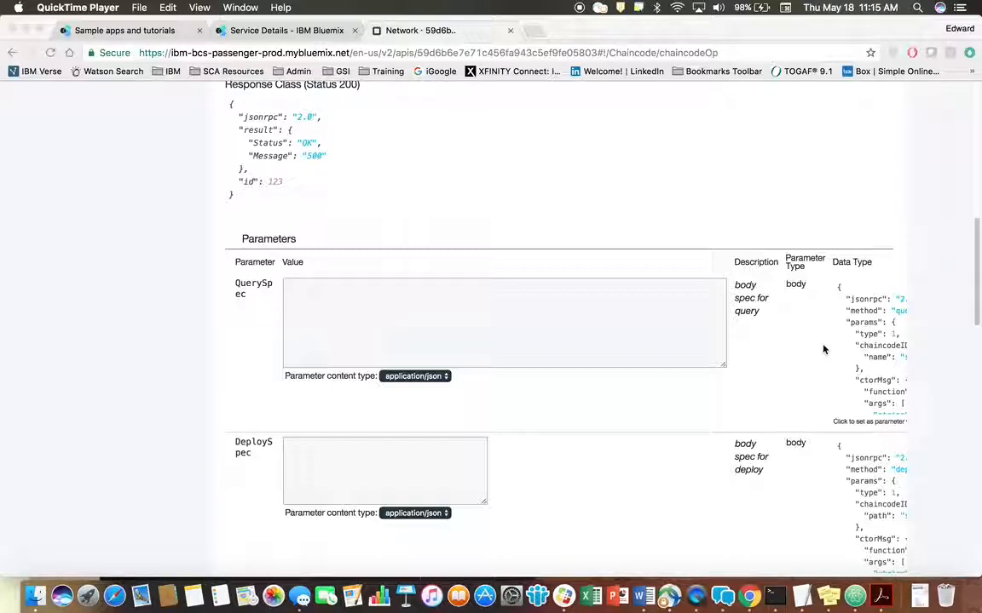
# Reload the API page and fill the QuerySpec field with the sample query JSON.
pyautogui.doubleClick(868, 333)
pyautogui.doubleClick(862, 310)
pyautogui.click(840, 291)
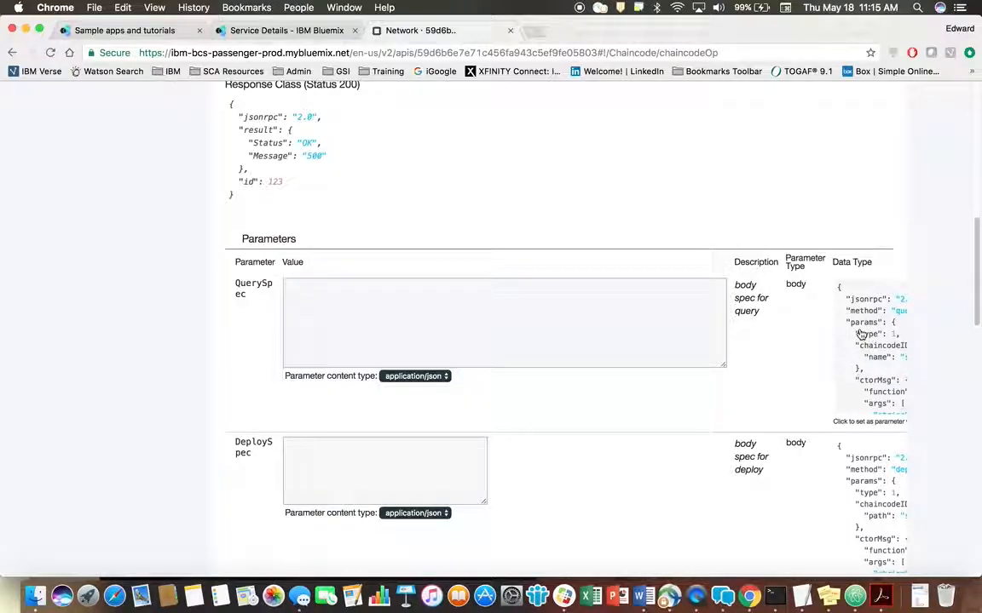
pyautogui.click(49, 52)
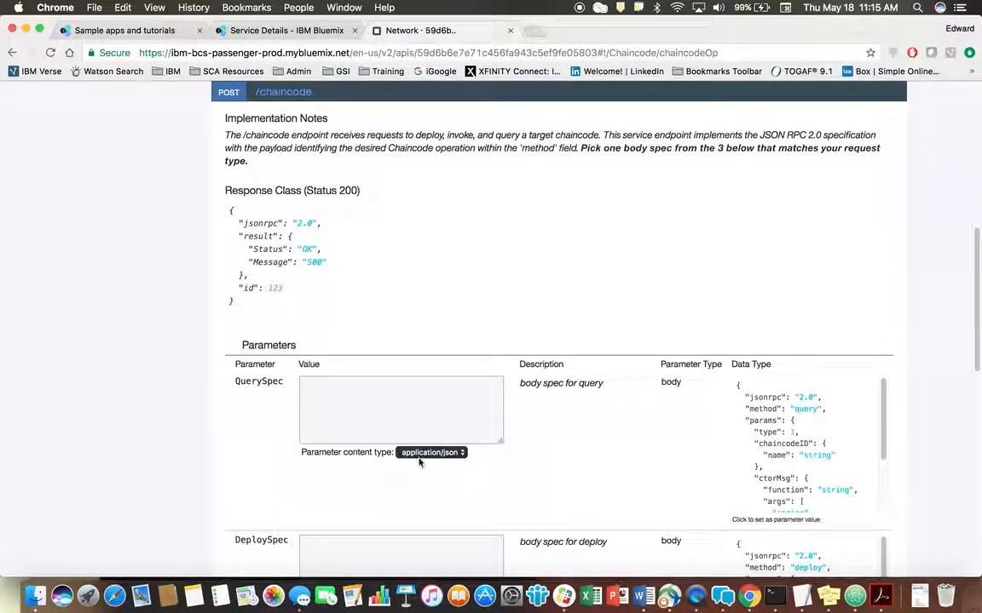
pyautogui.click(769, 434)
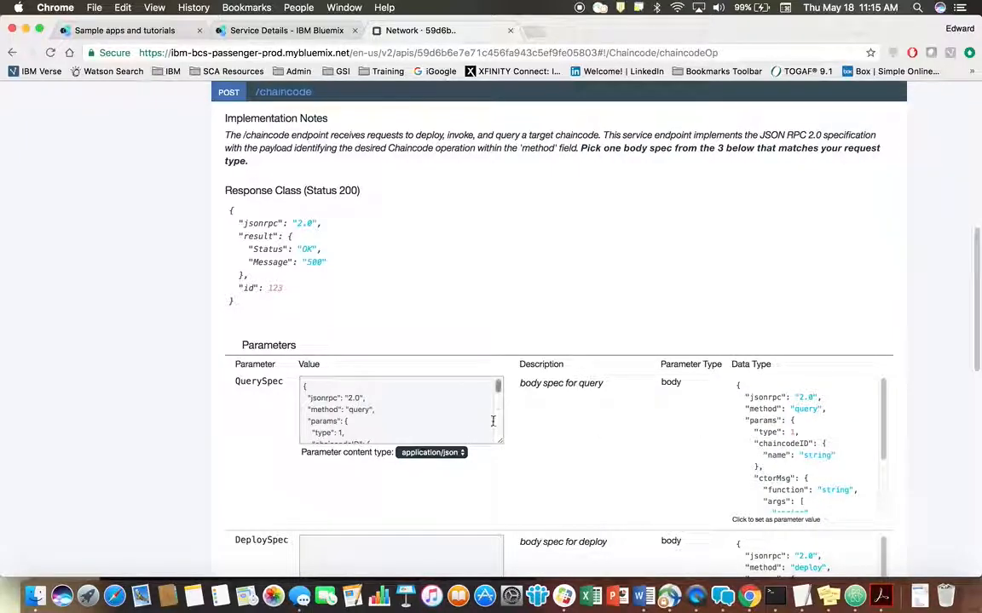
# Paste the message hash from the TextEdit note as the chaincodeID name in the QuerySpec JSON.
pyautogui.moveTo(500, 388); pyautogui.dragTo(500, 401)
pyautogui.doubleClick(358, 401)
pyautogui.click(802, 597)
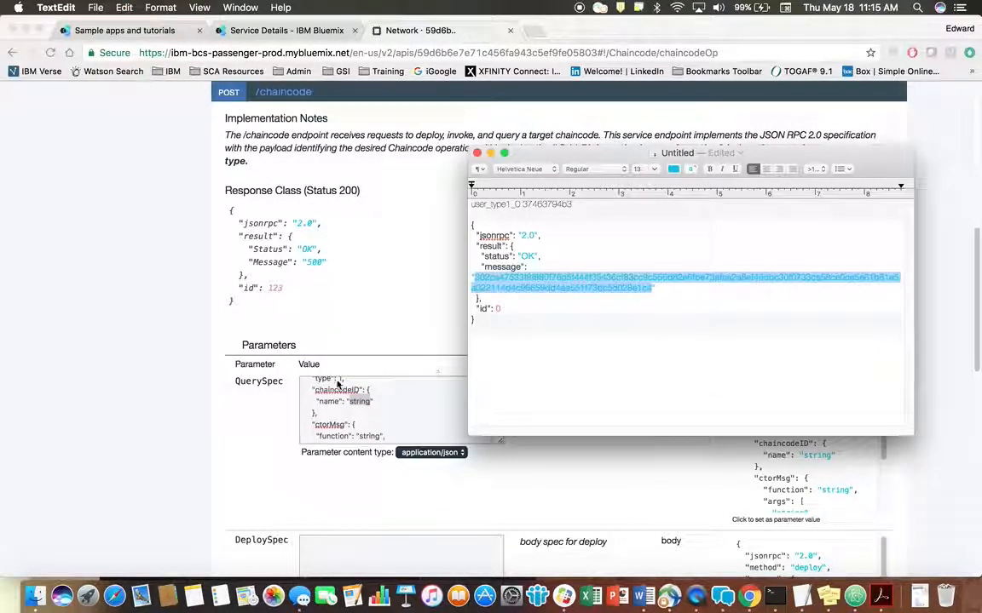
pyautogui.click(359, 404)
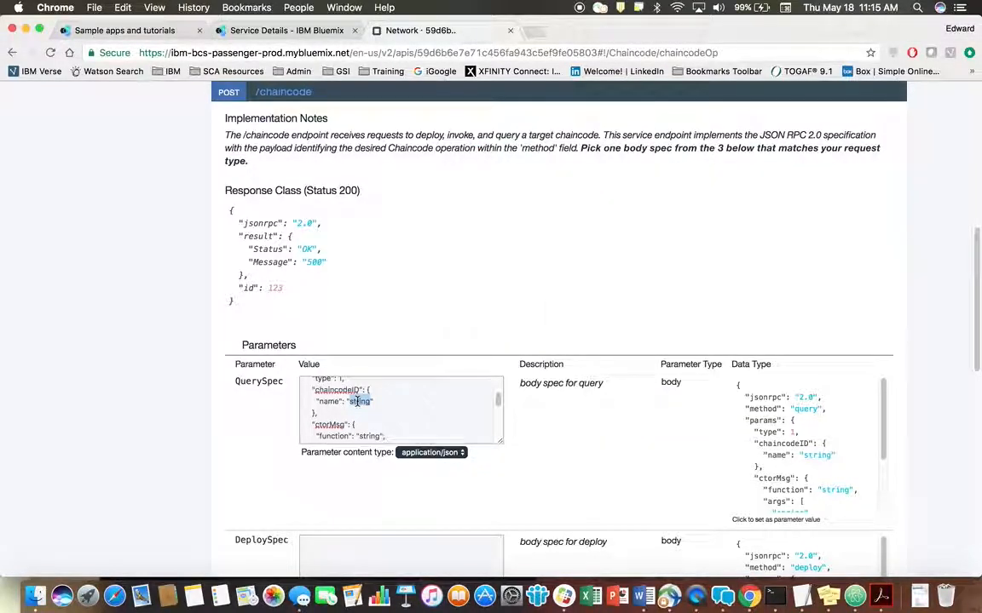
pyautogui.press('super+v')
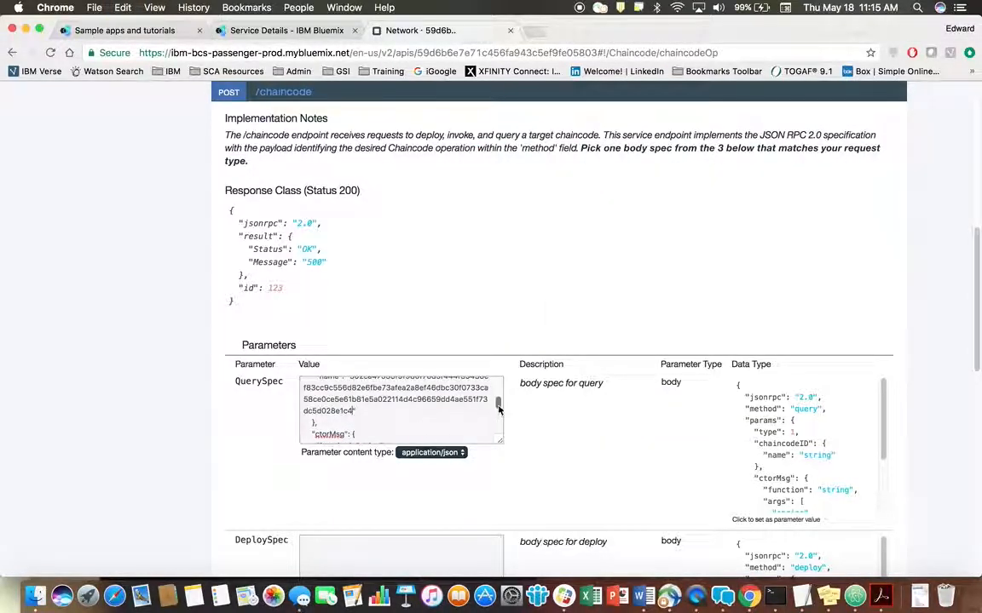
# Set the QuerySpec function to read and its args to "hello_world".
pyautogui.scroll(-3, 499, 410)
pyautogui.doubleClick(370, 389)
pyautogui.write('read')
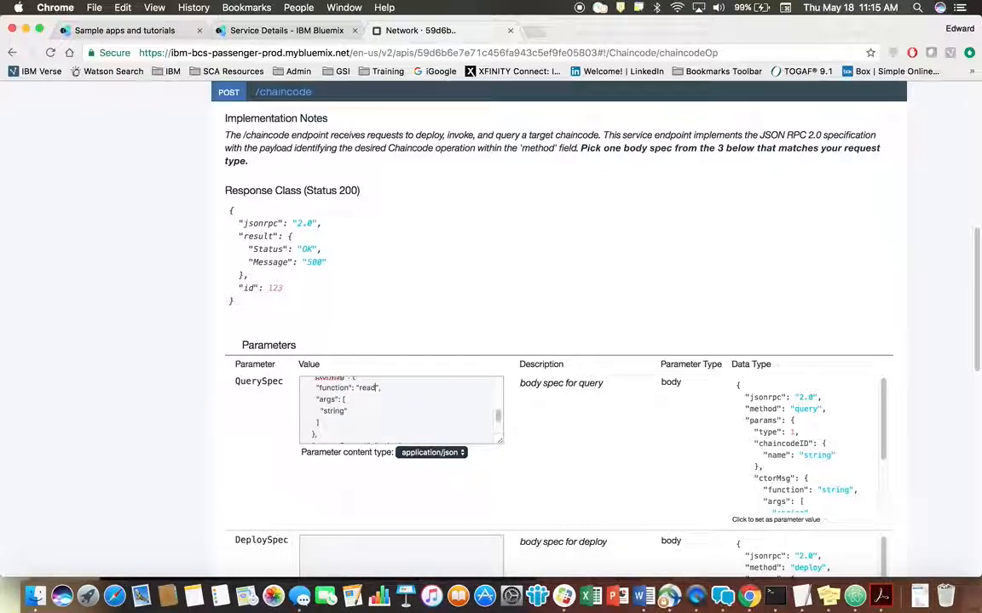
pyautogui.doubleClick(333, 412)
pyautogui.write('hello_world')
# Copy user_type1_0 from the TextEdit note and paste it as the secureContext value in the QuerySpec JSON.
pyautogui.moveTo(498, 421); pyautogui.dragTo(498, 431)
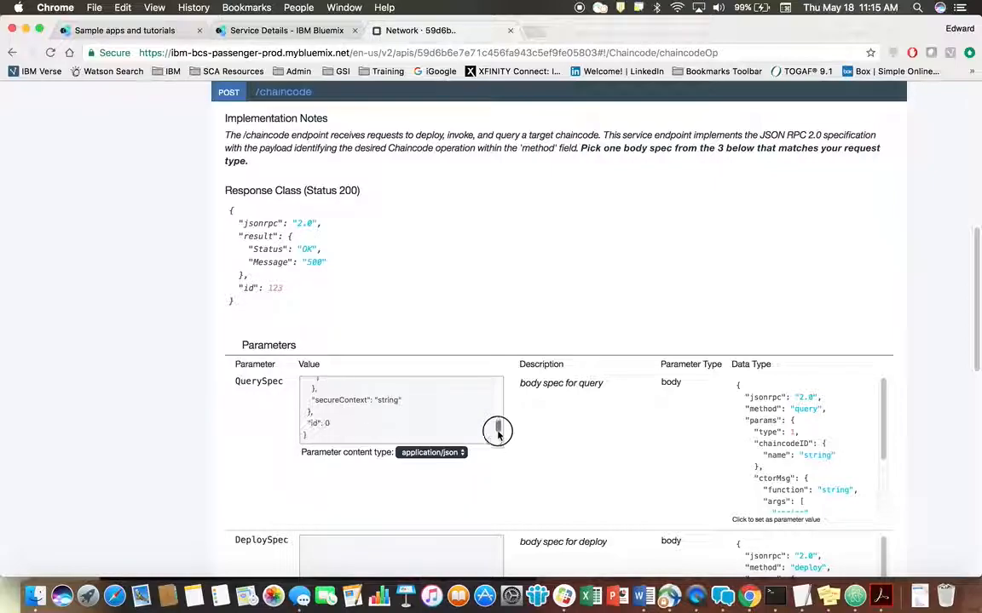
pyautogui.click(802, 597)
pyautogui.click(493, 204)
pyautogui.doubleClick(492, 203)
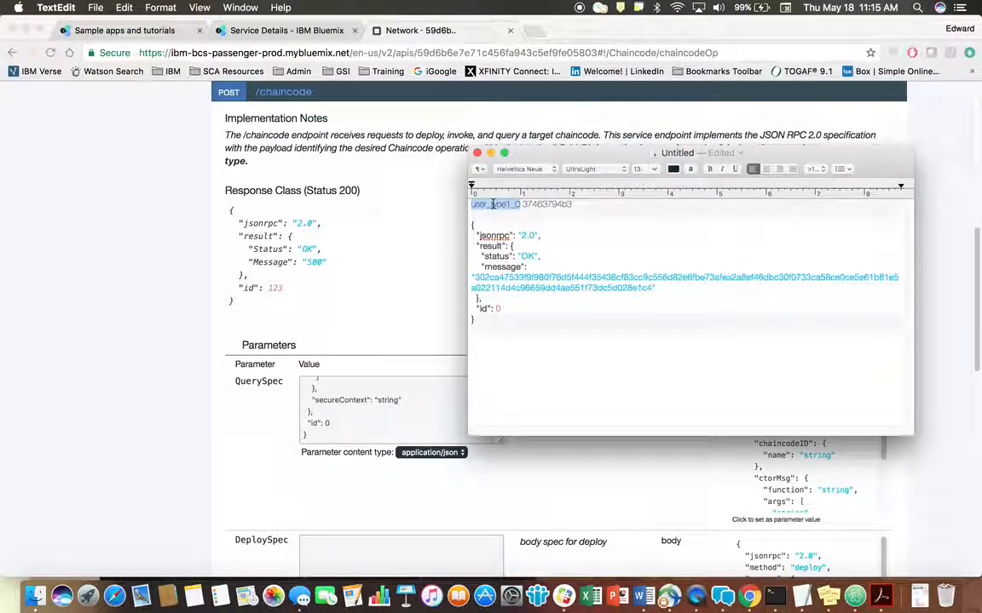
pyautogui.doubleClick(386, 401)
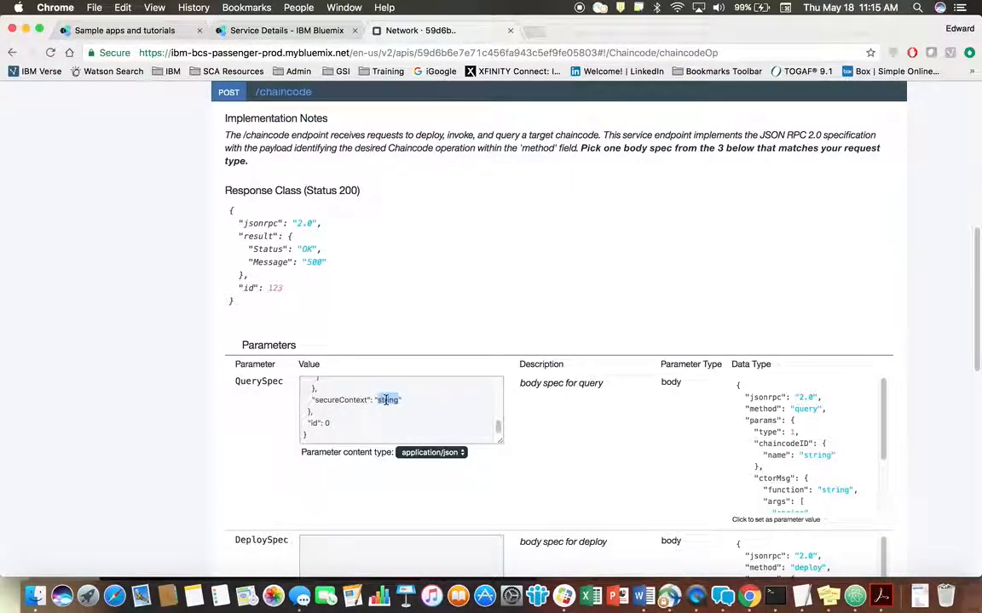
pyautogui.press('super+v')
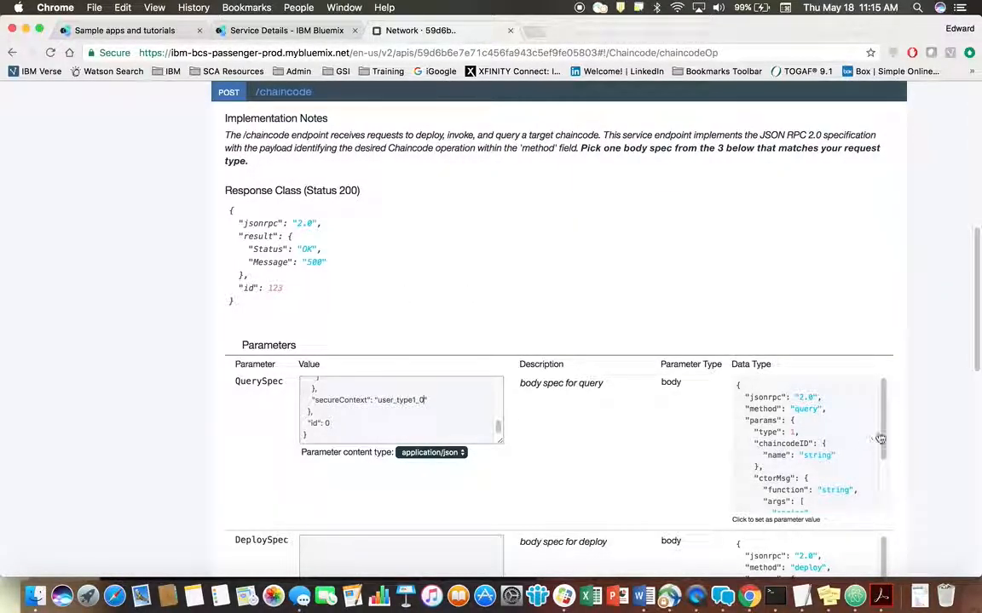
# Submit the chaincode query request and bring its response body into view.
pyautogui.moveTo(977, 316); pyautogui.dragTo(976, 493)
pyautogui.click(255, 449)
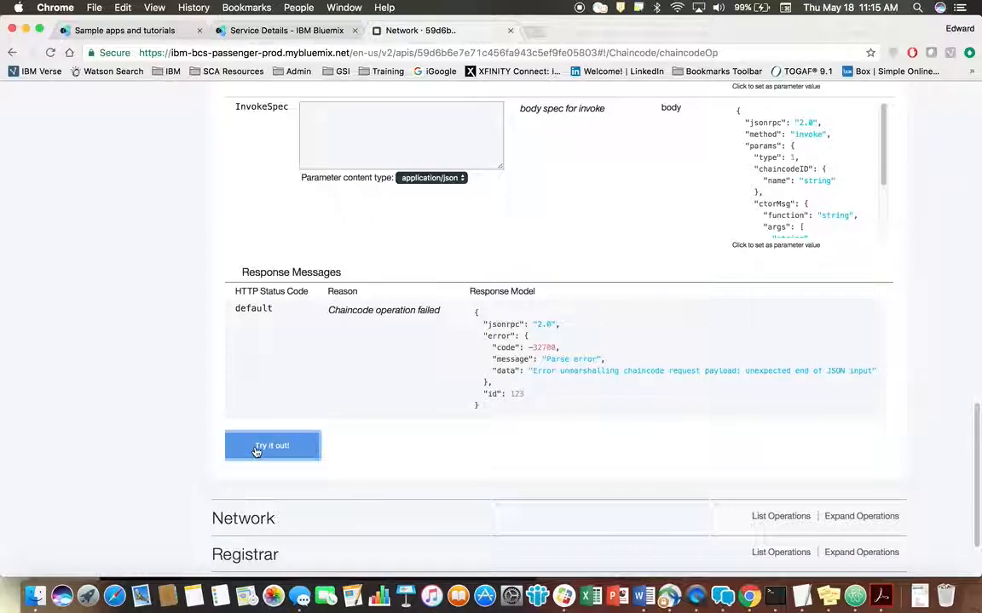
pyautogui.moveTo(978, 373); pyautogui.dragTo(979, 467)
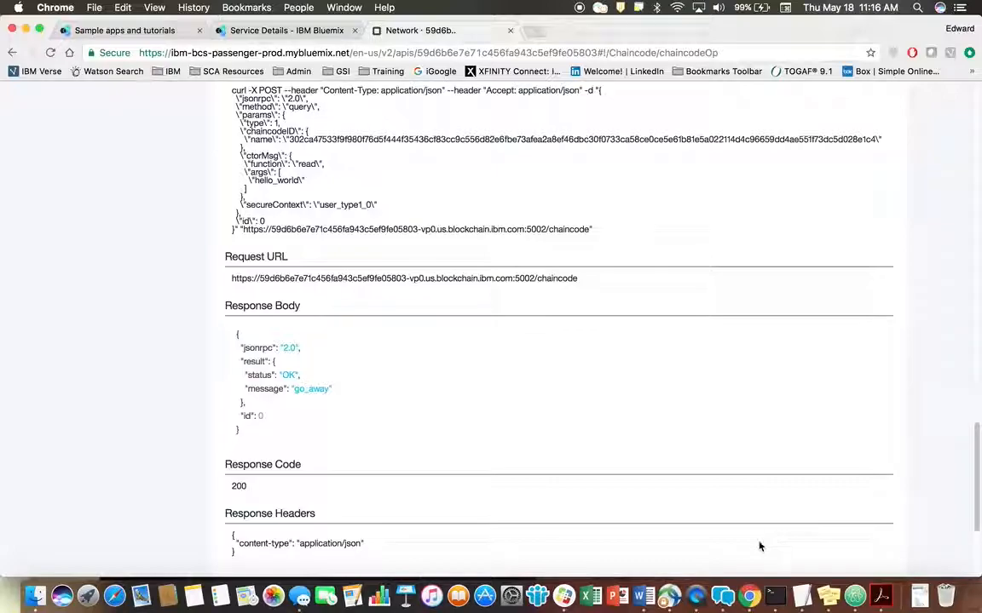
pyautogui.click(697, 601)
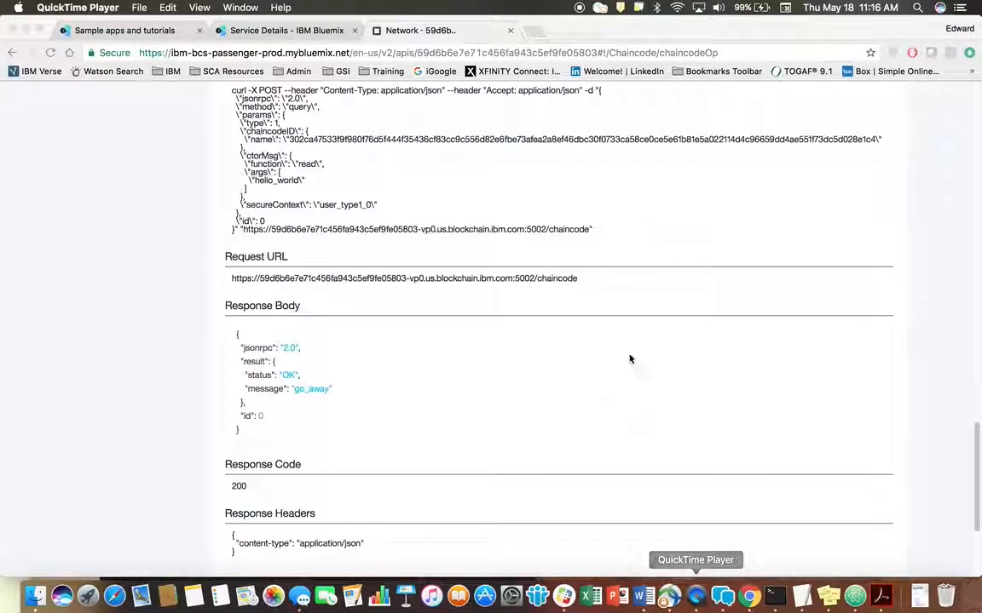